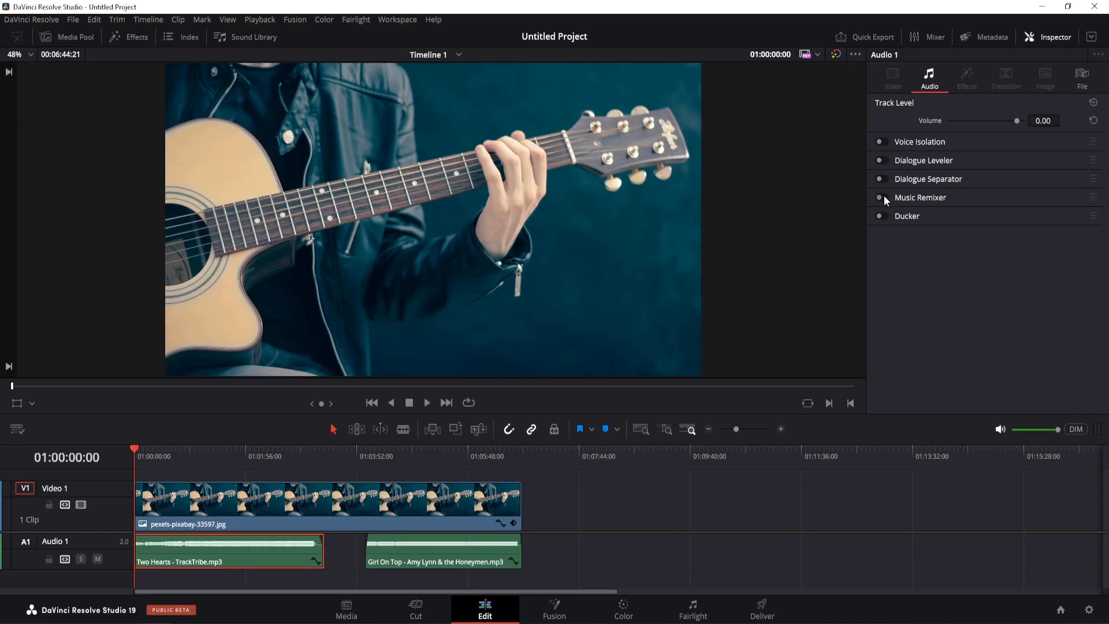
- Turn on Music Remixer for the Audio 1 track
left_click(882, 197)
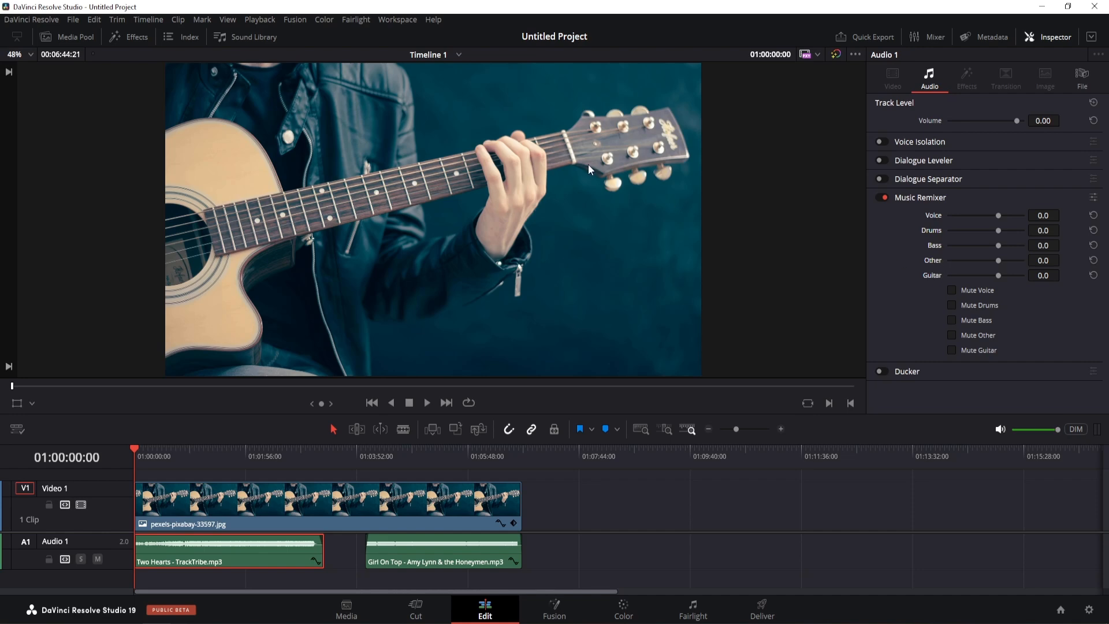
- Open the DaVinci Resolve Reference Manual from the help resources and close it again
left_click(433, 20)
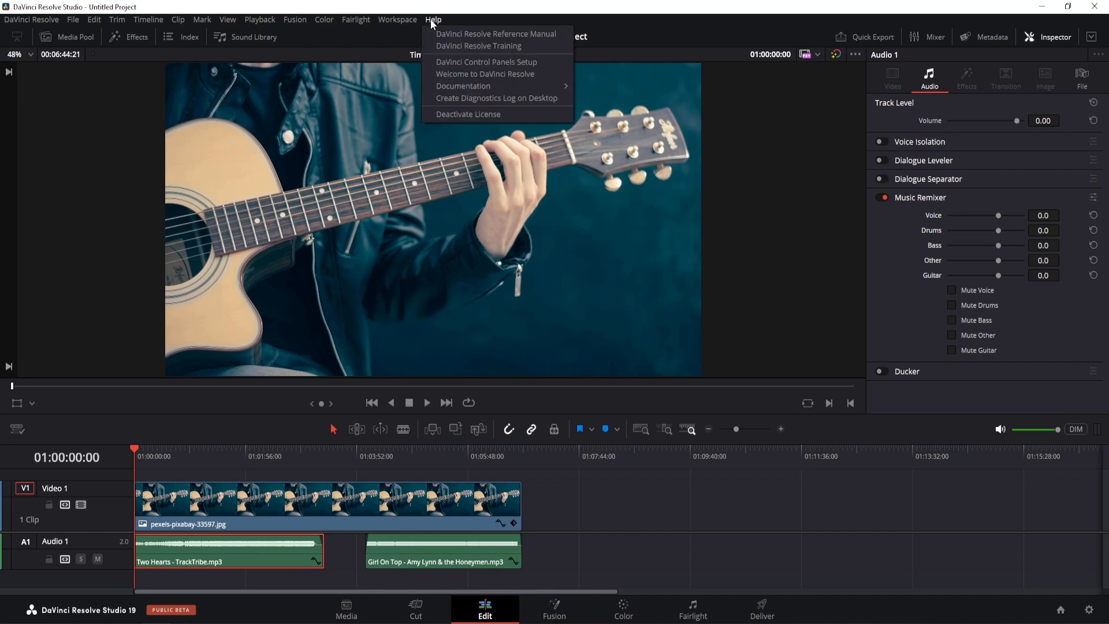
left_click(491, 34)
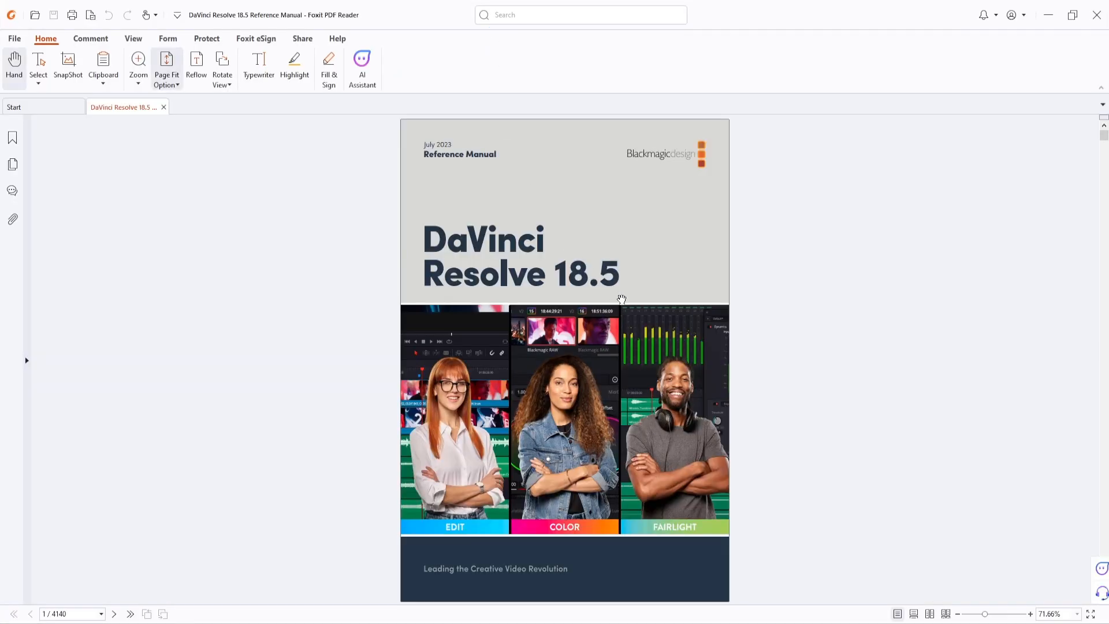
left_click(1097, 17)
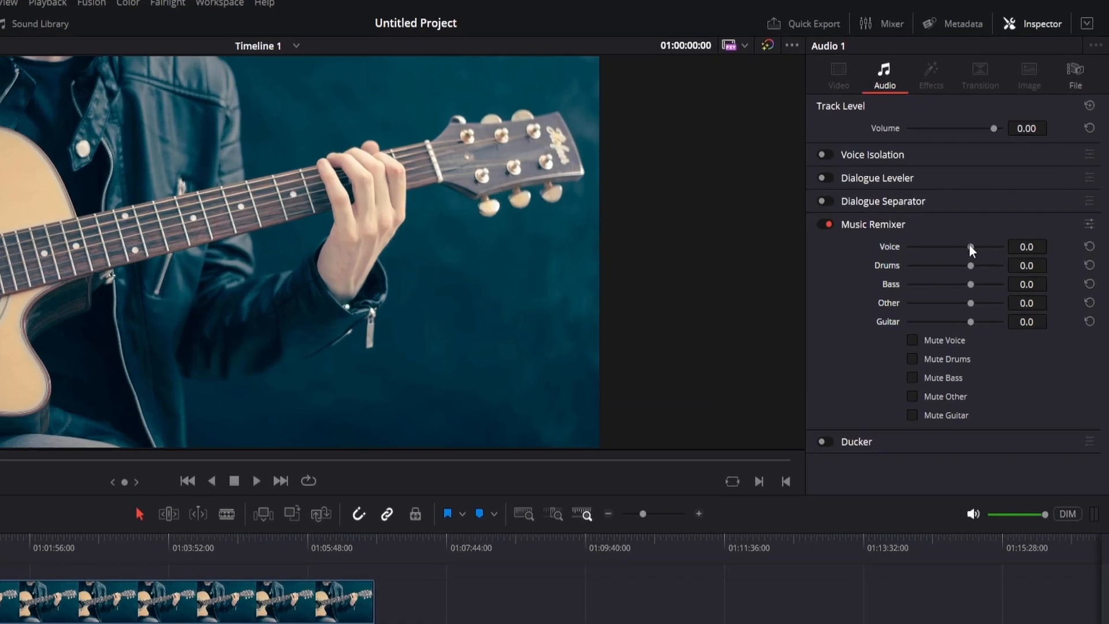
- Try lowering the Voice level in Music Remixer to about -12.4 and return it to 0.0
left_click_drag(999, 215, 945, 216)
left_click_drag(861, 275, 902, 283)
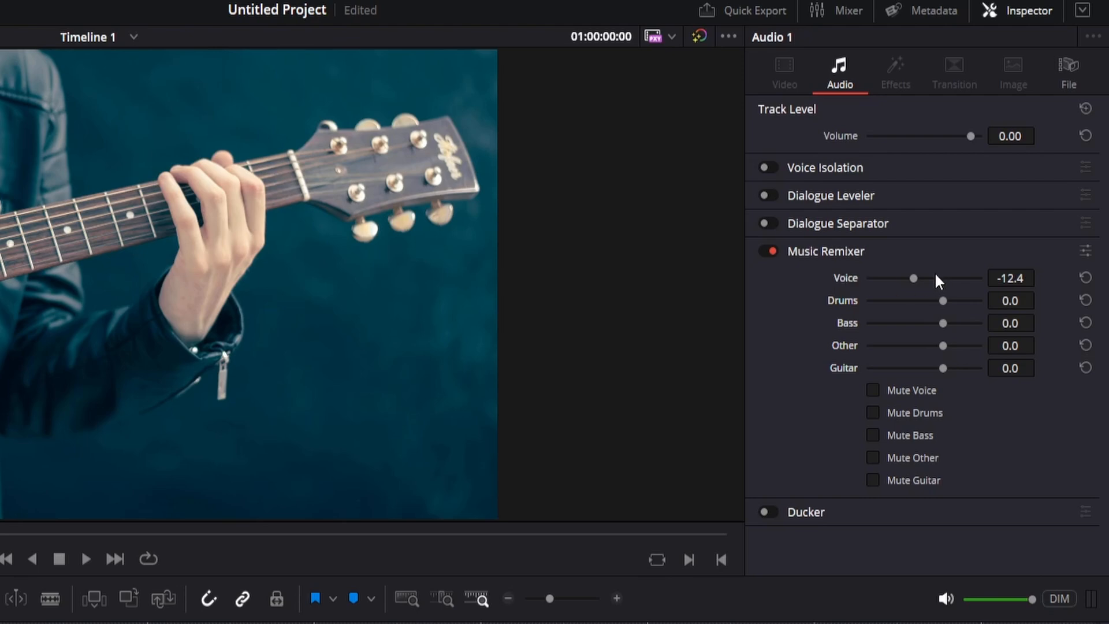
left_click_drag(913, 278, 942, 279)
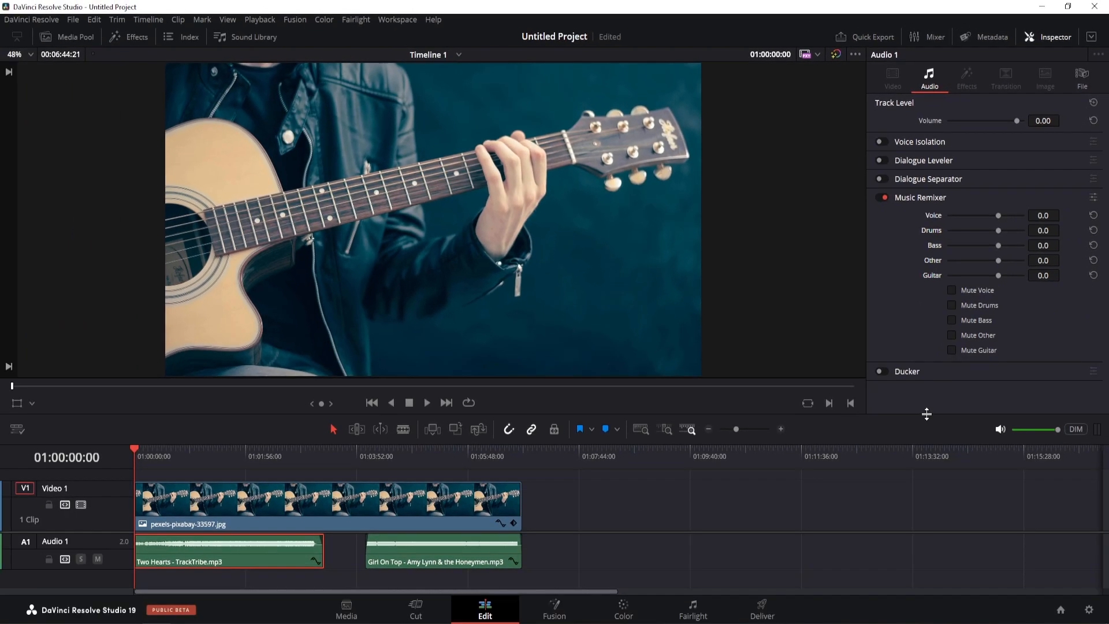
- Play the Two Hearts song from the start and mute its guitar, drums, bass, other and voice stems in Music Remixer
key("space")
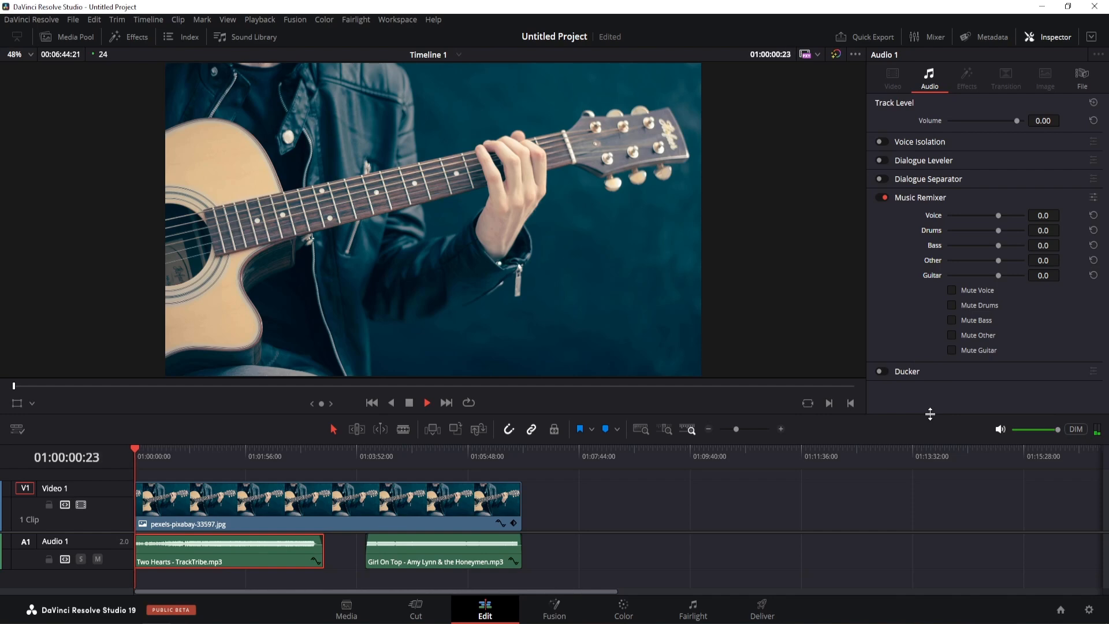
left_click(951, 350)
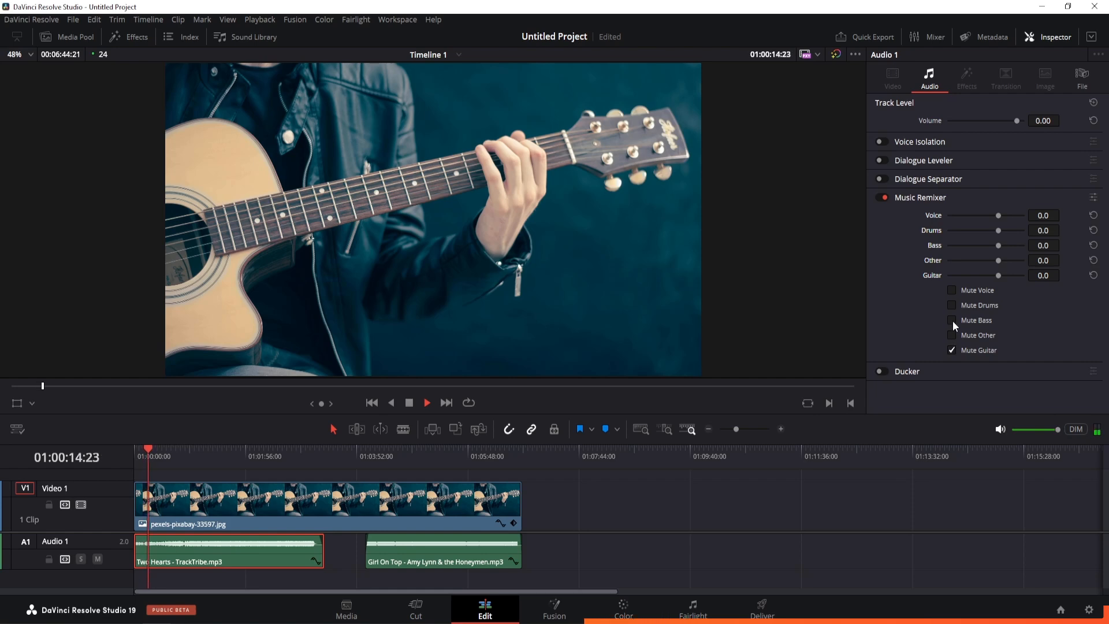
left_click(952, 320)
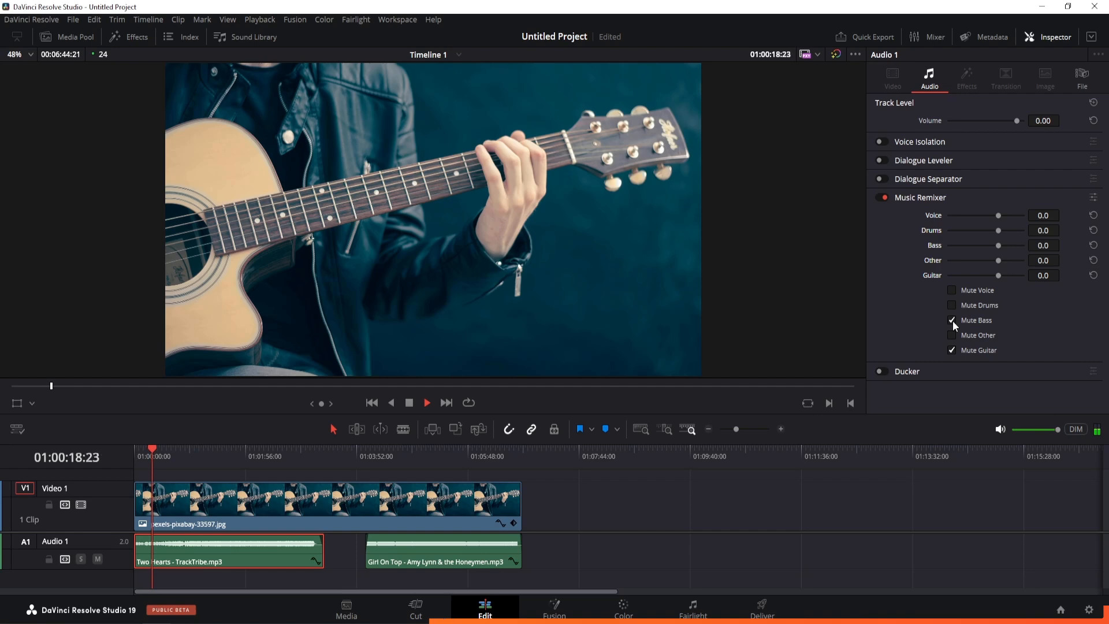
left_click(952, 320)
left_click(952, 305)
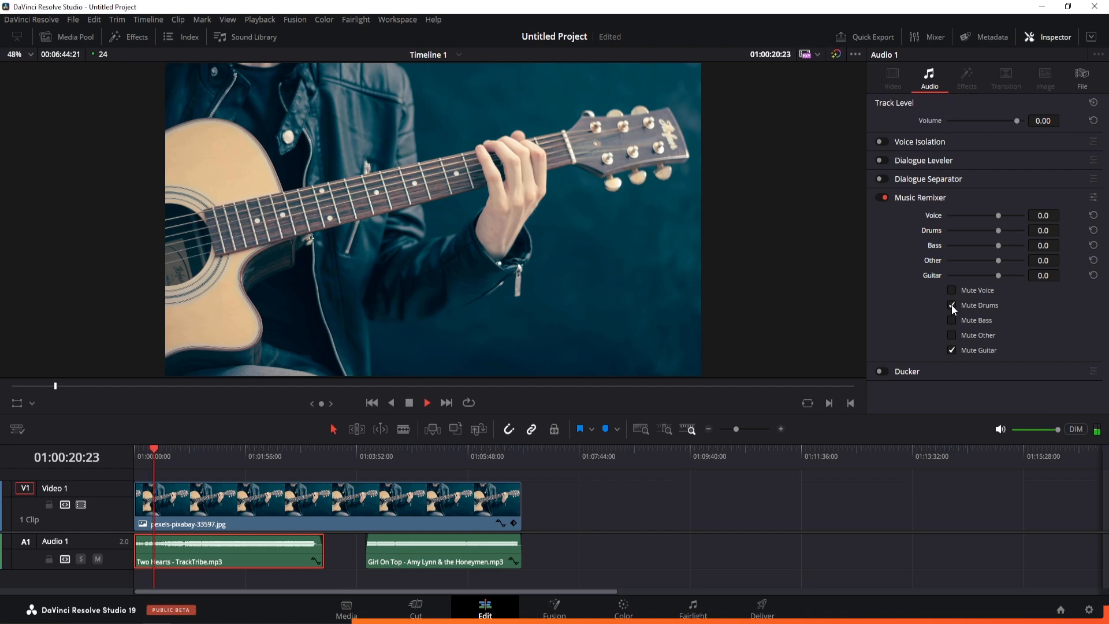
left_click(952, 335)
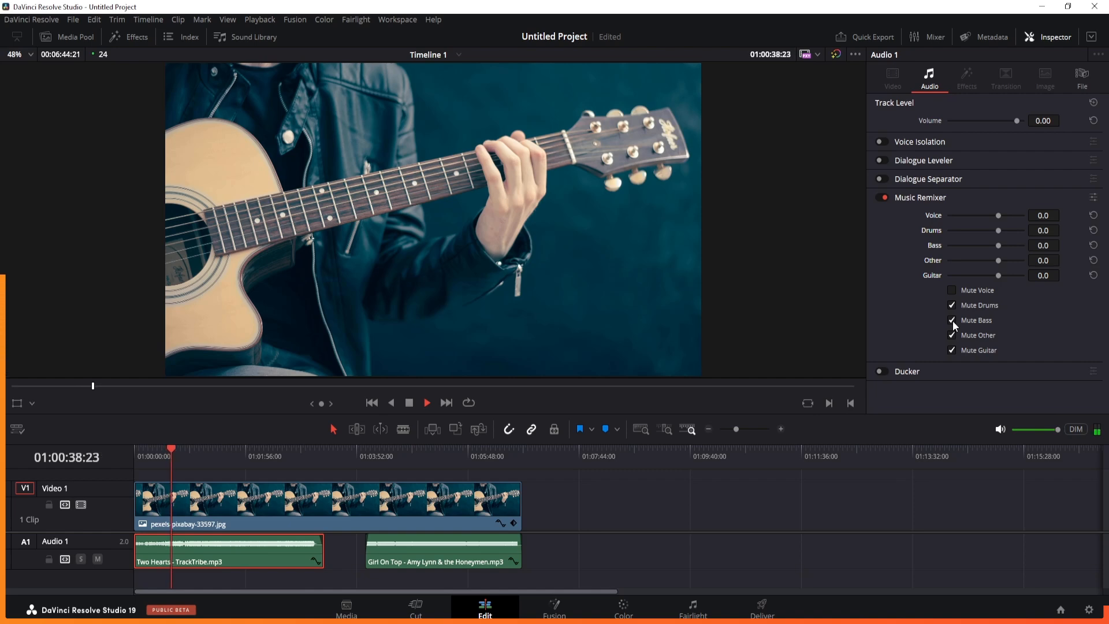
left_click(952, 291)
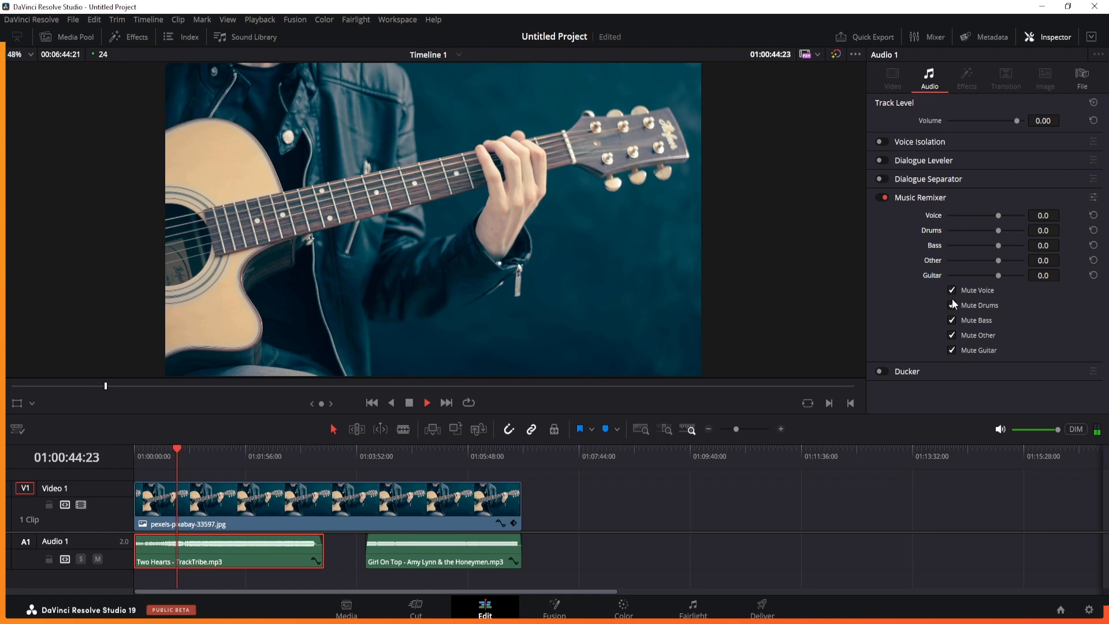
- During playback, unmute the bass, other and drums stems, and mute bass and drums again so only Other and its stem remain audible
left_click(952, 320)
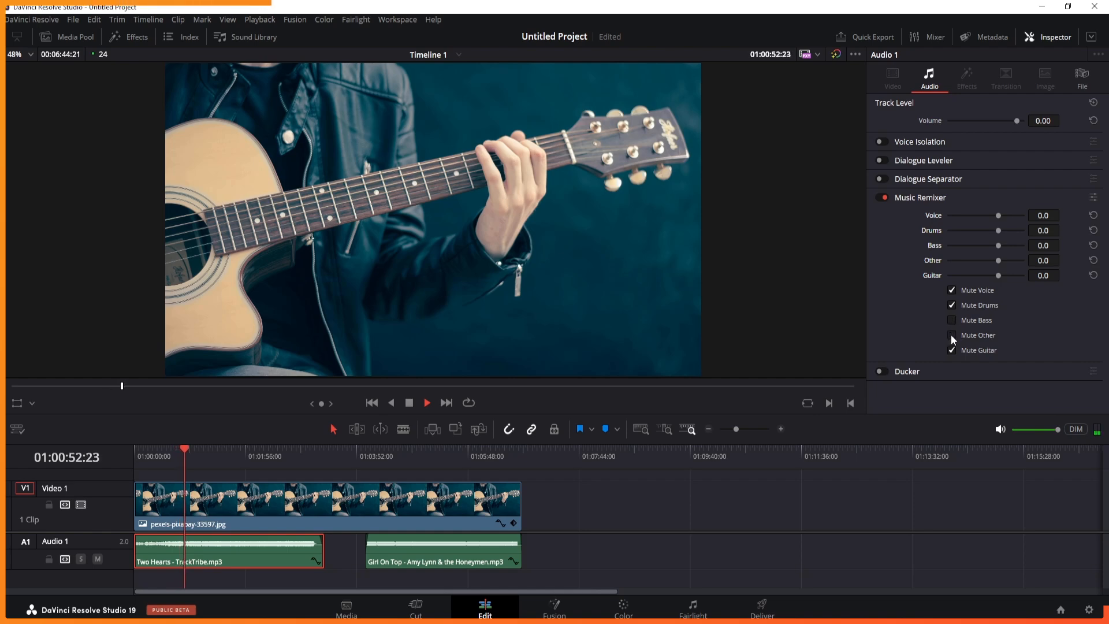
left_click(952, 321)
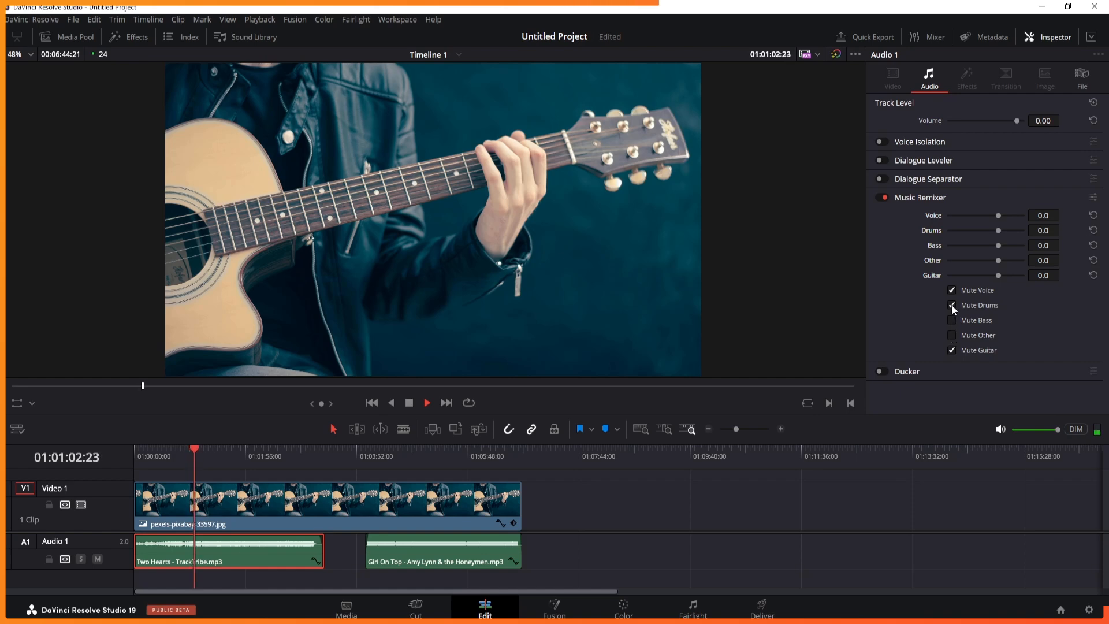
left_click(951, 305)
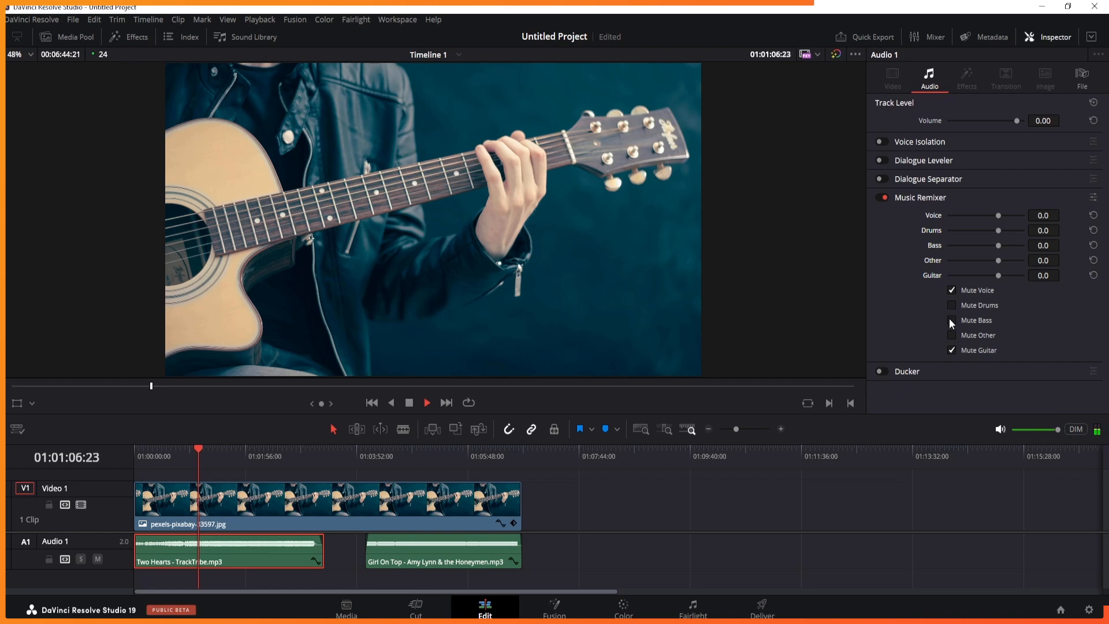
left_click(952, 320)
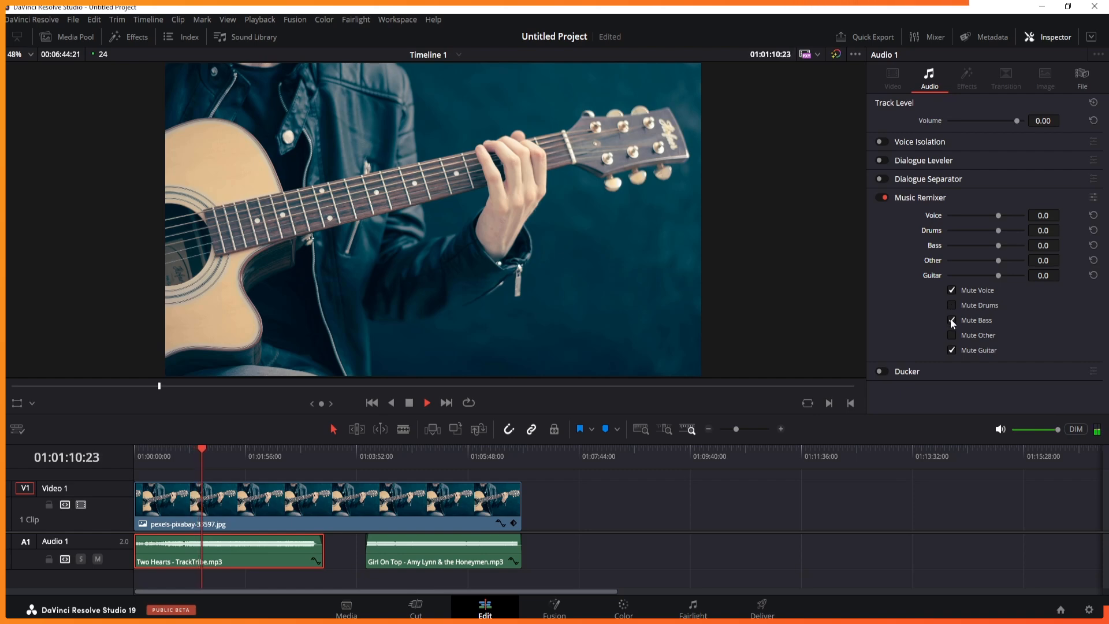
left_click(952, 305)
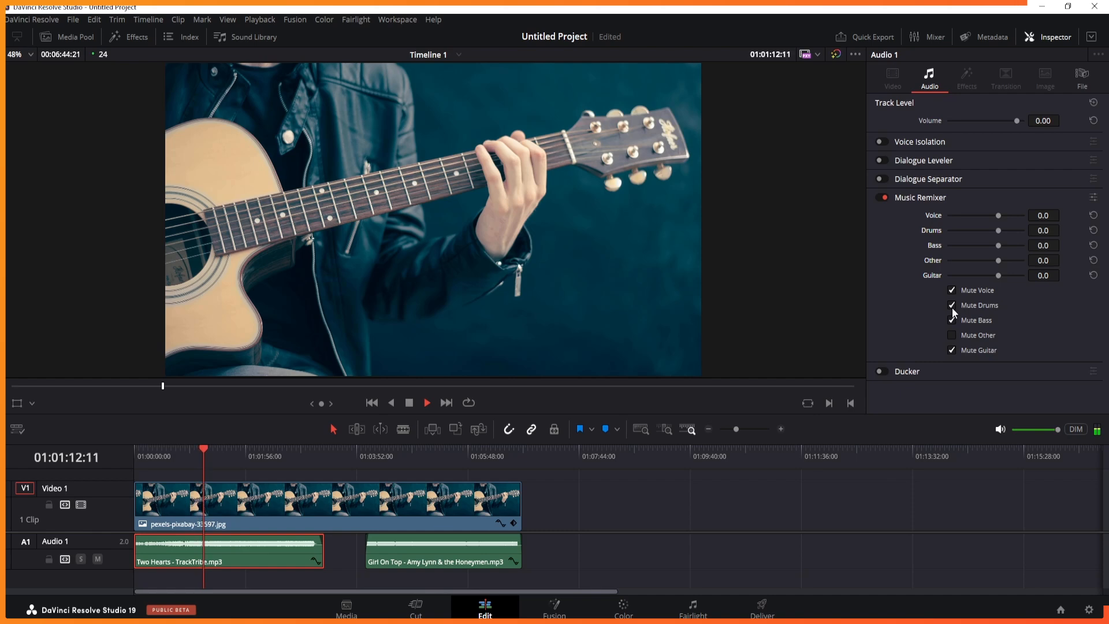
- Unmute the guitar, bass, drums and voice stems of the first song and stop playback
left_click(951, 347)
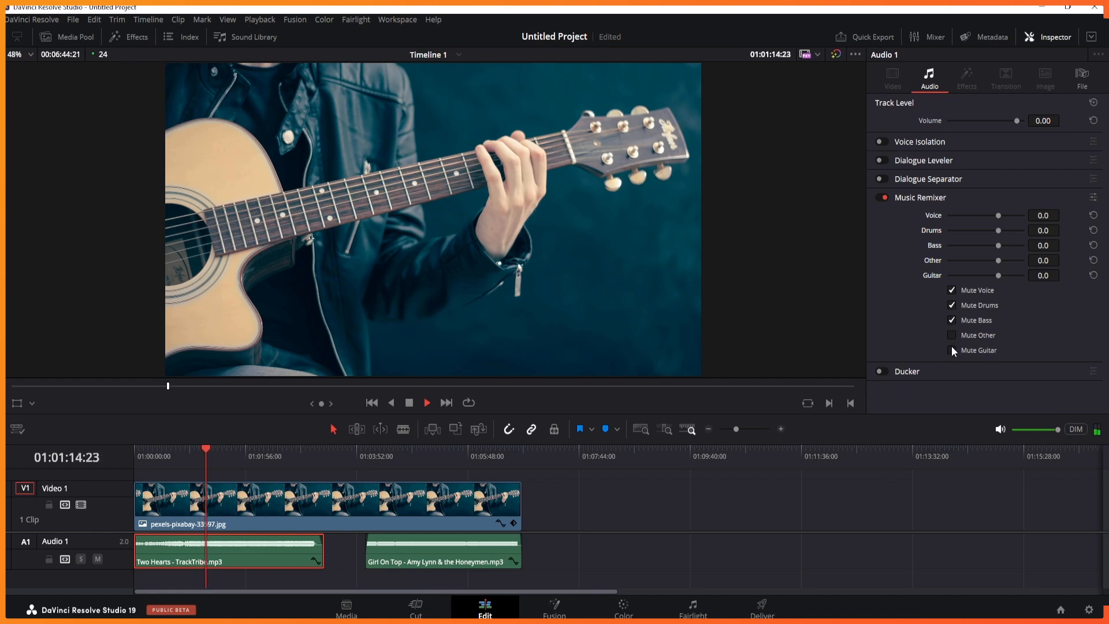
left_click(950, 315)
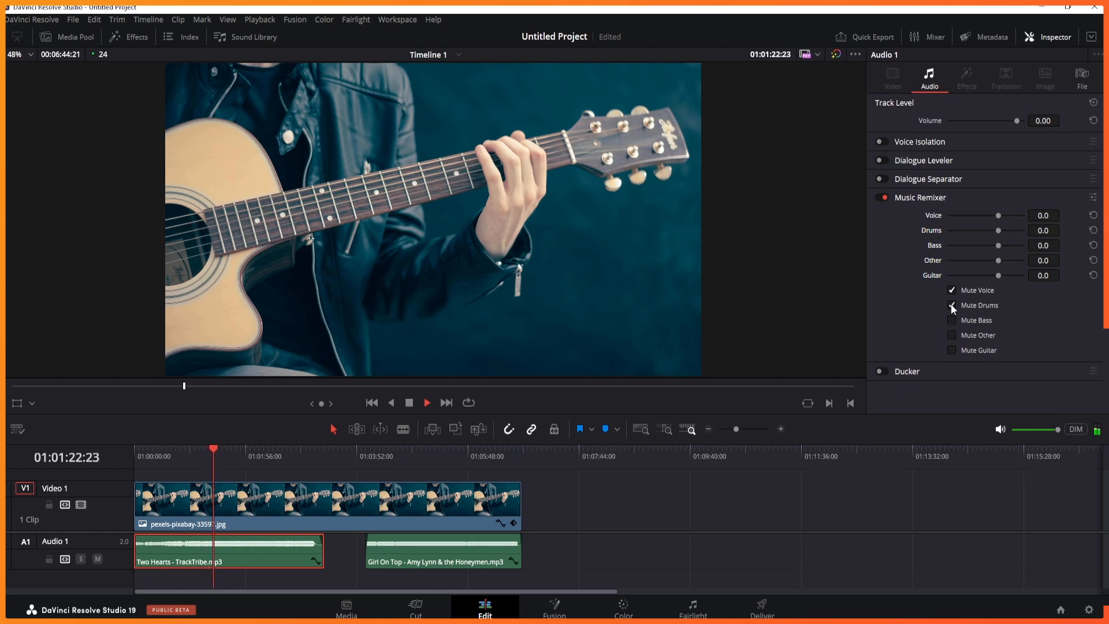
left_click(951, 304)
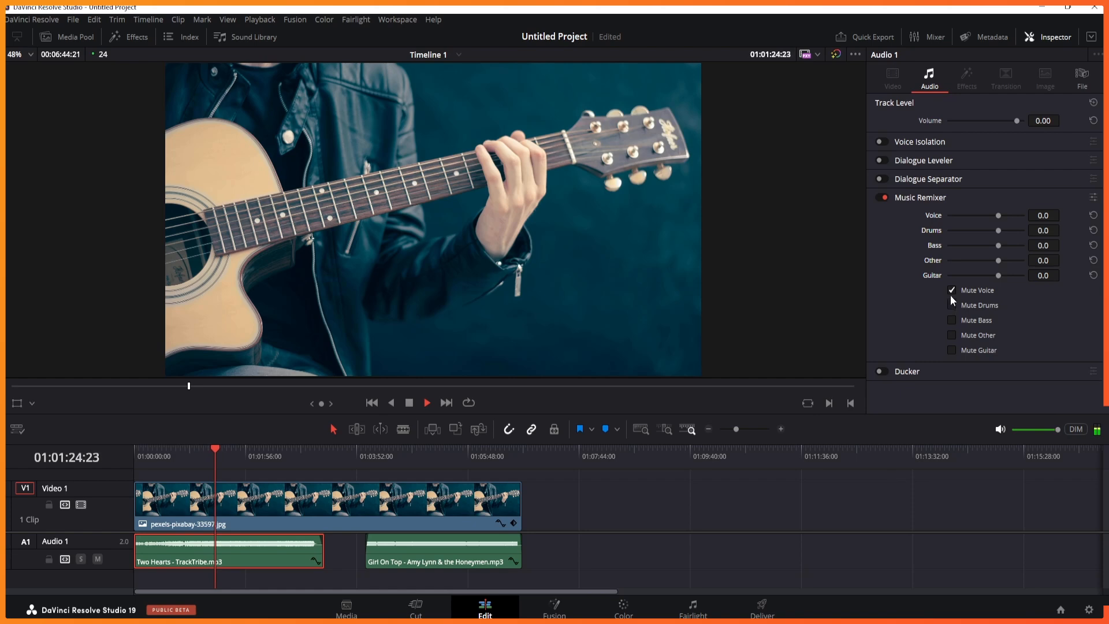
left_click(951, 290)
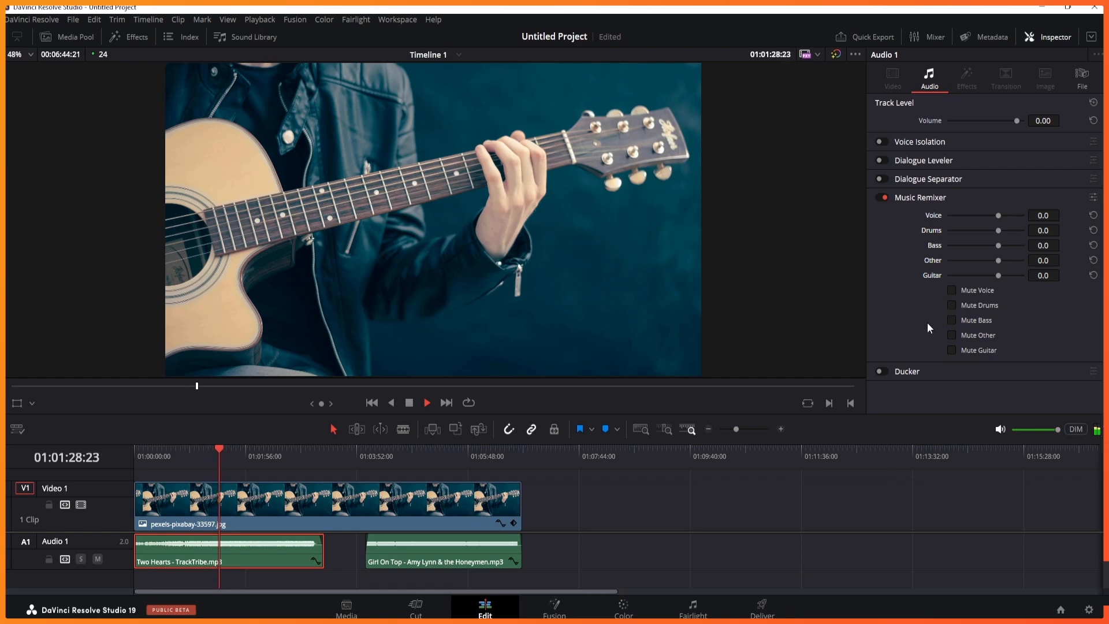
key("space")
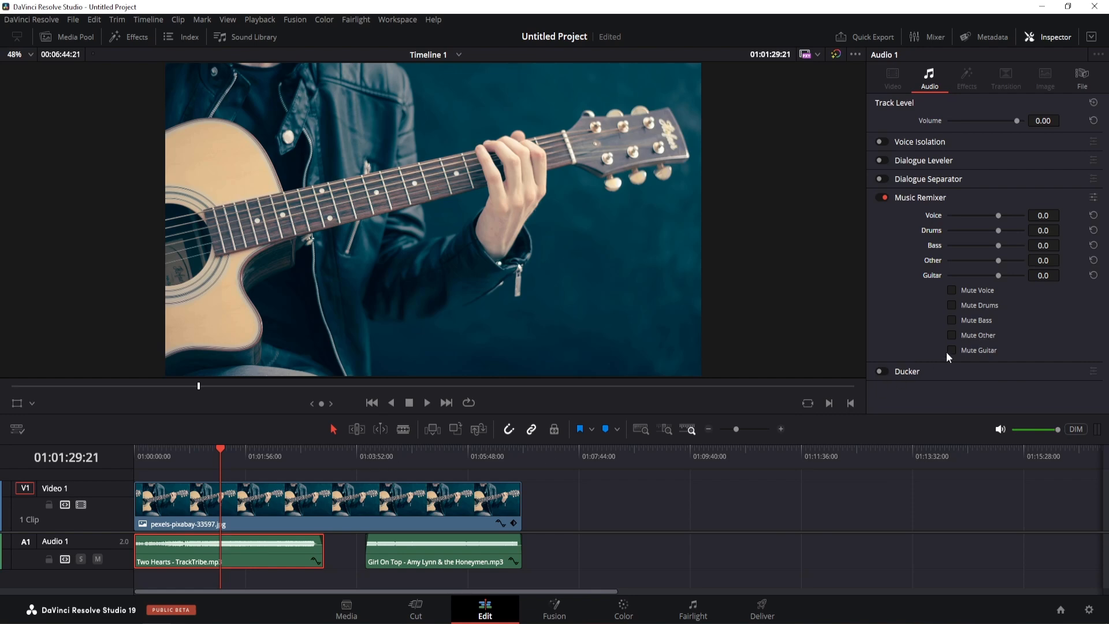
- Play the Girl On Top clip from its start and mute its voice, drums, bass, guitar and other stems in Music Remixer
left_click(360, 456)
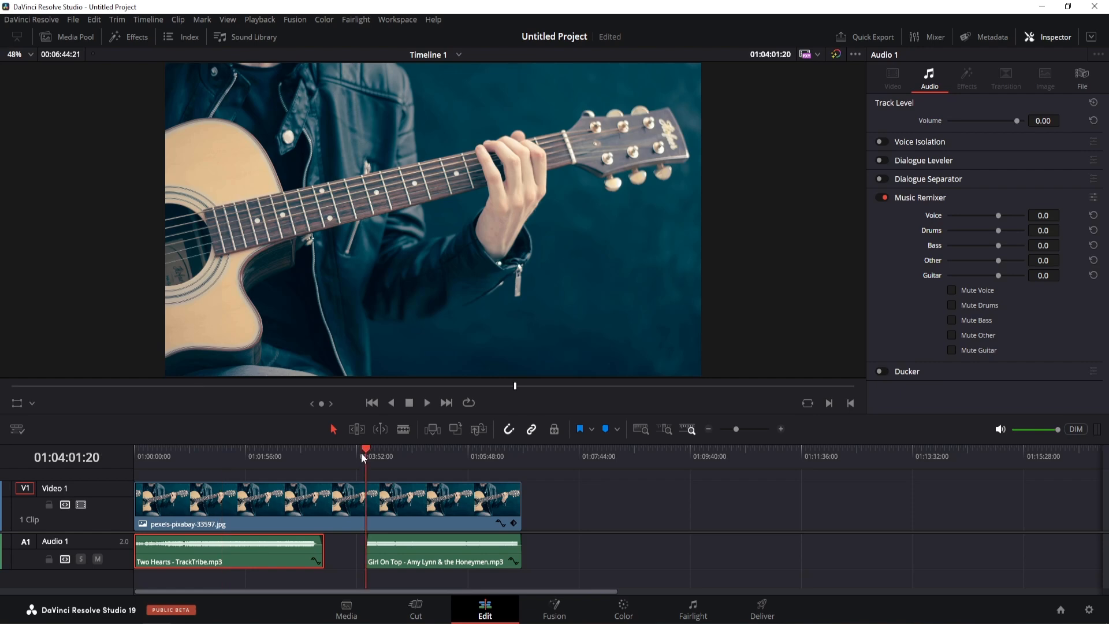
key("space")
left_click(441, 550)
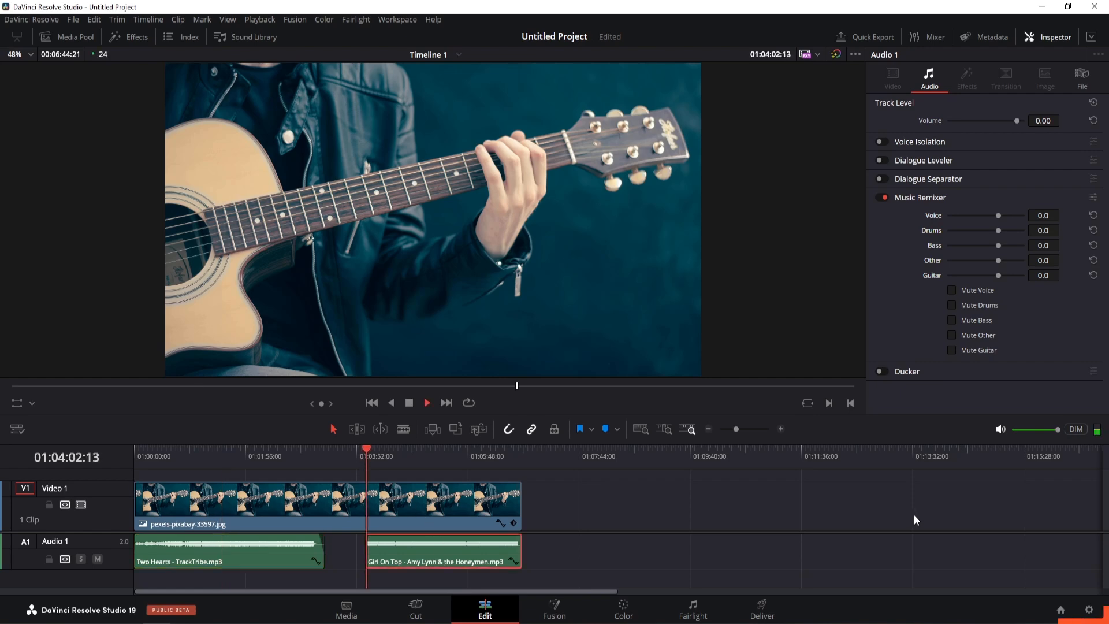
left_click(951, 290)
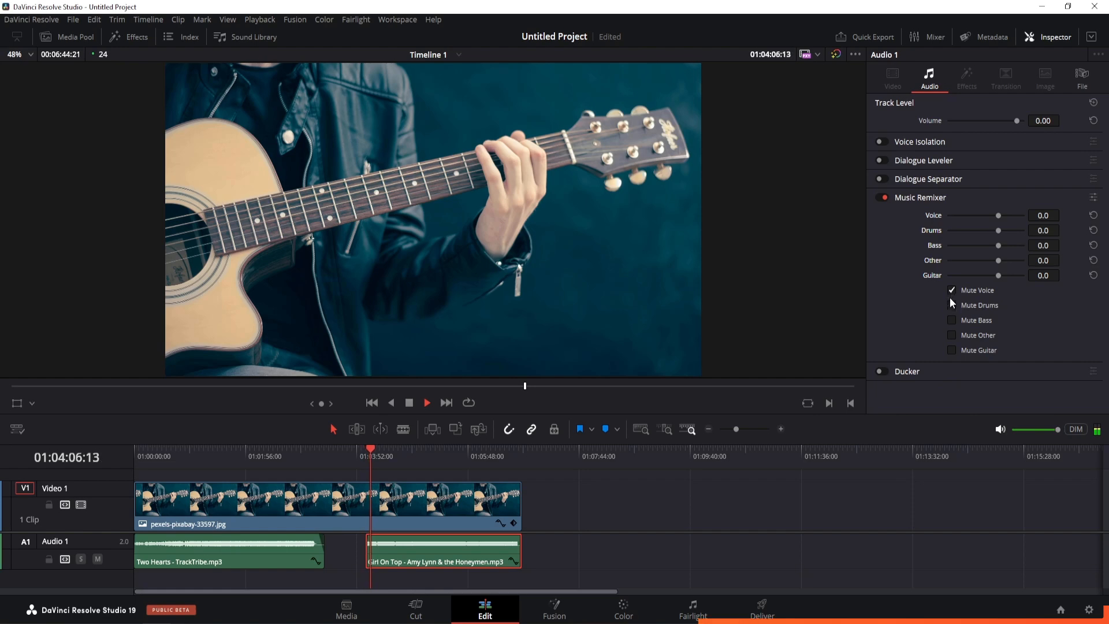
left_click(951, 305)
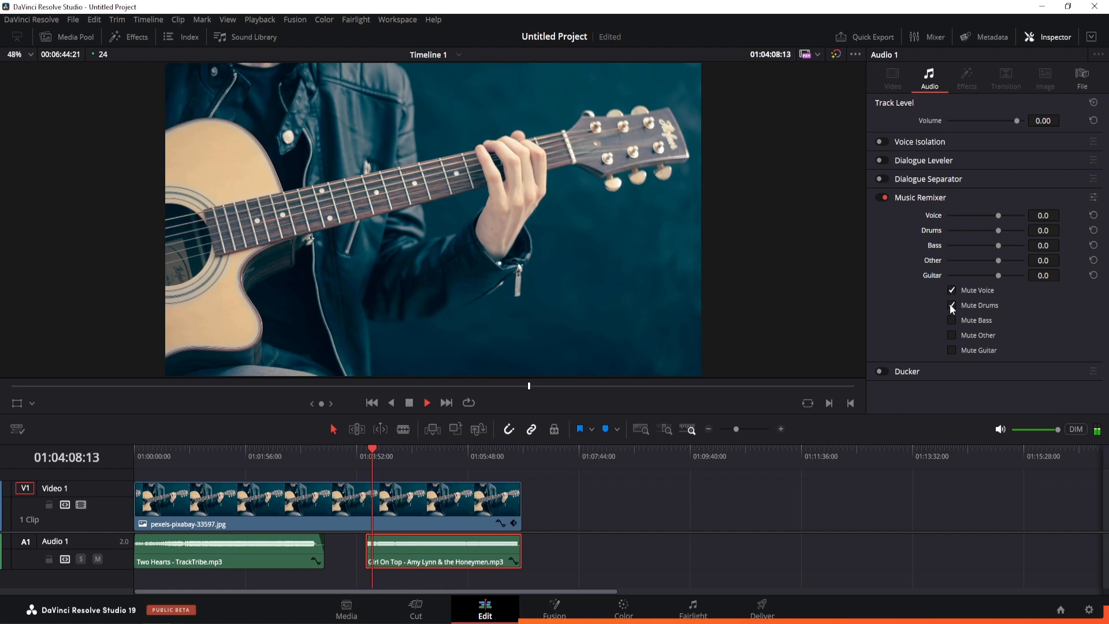
left_click(951, 320)
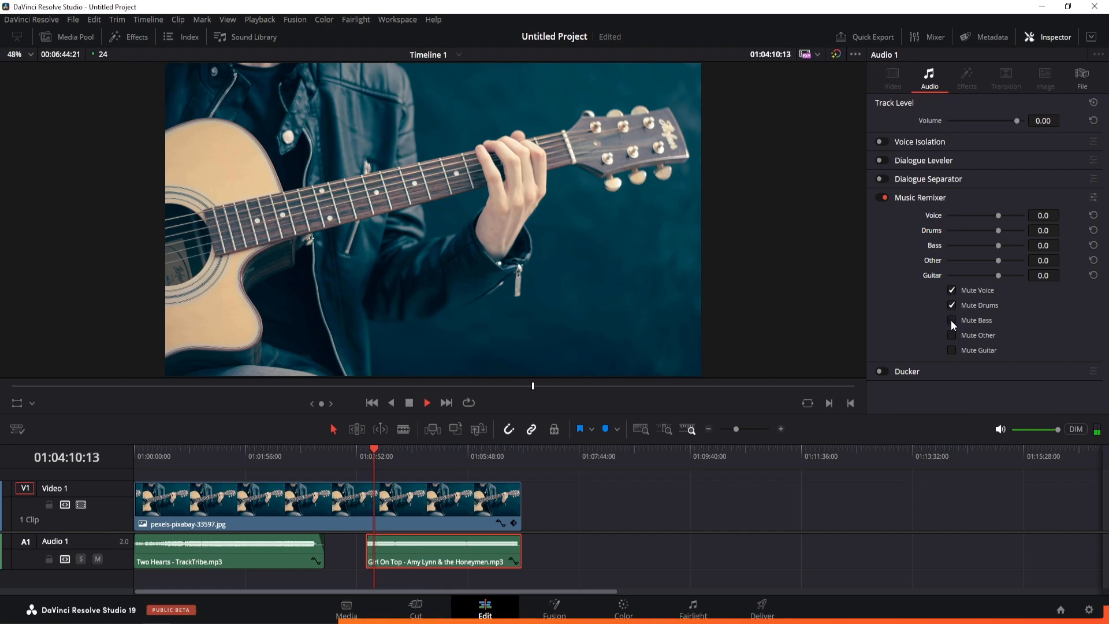
left_click(951, 350)
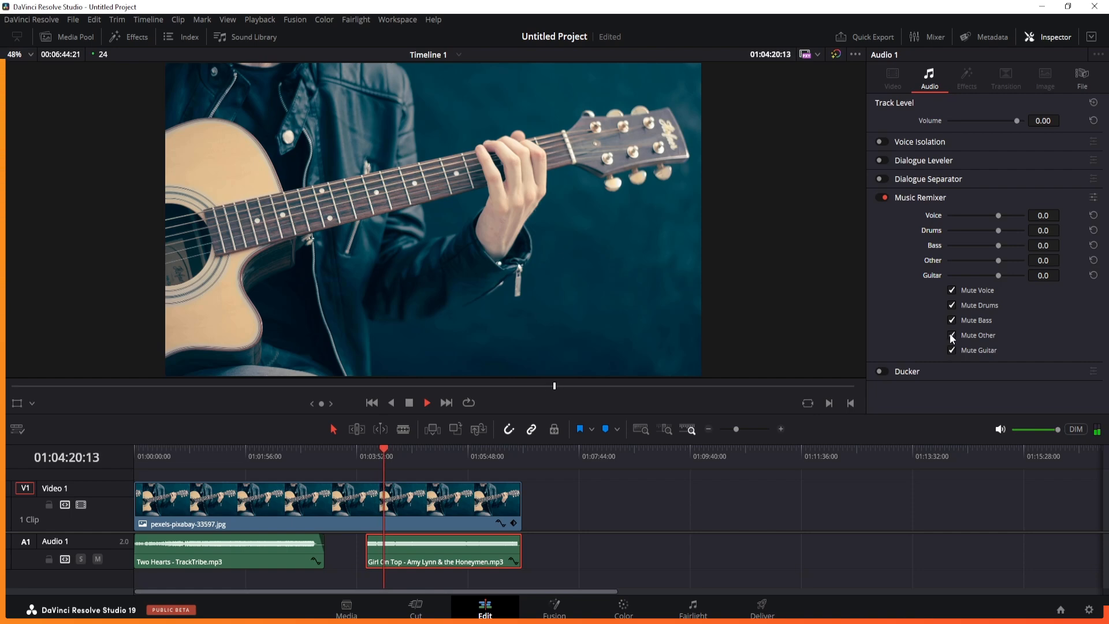
- Move the playhead back slightly, replay that part of the second song with only the Other stem audible, and pause
left_click(383, 457)
left_click(375, 456)
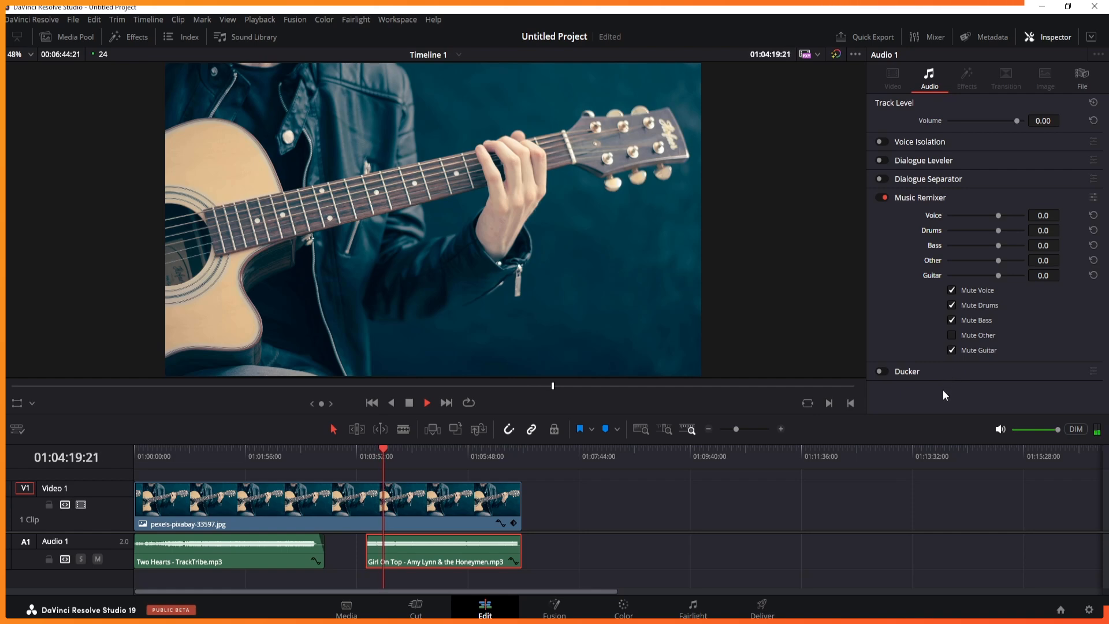
key("space")
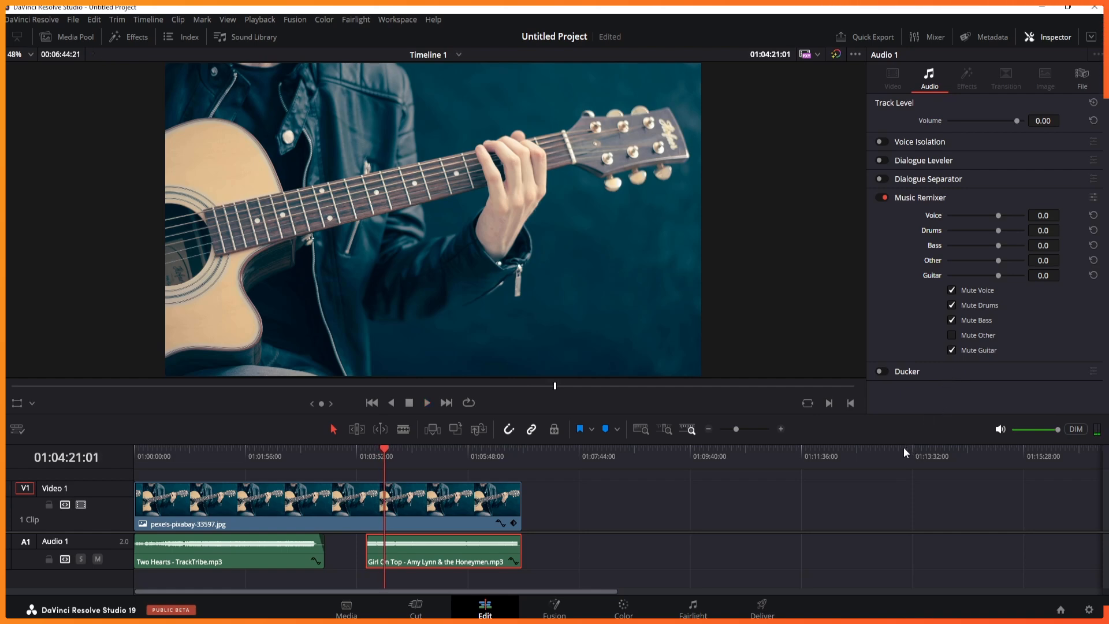
- Resume the second song, unmute its guitar, bass, drums and voice stems, and stop playback
key("space")
left_click(951, 349)
left_click(951, 321)
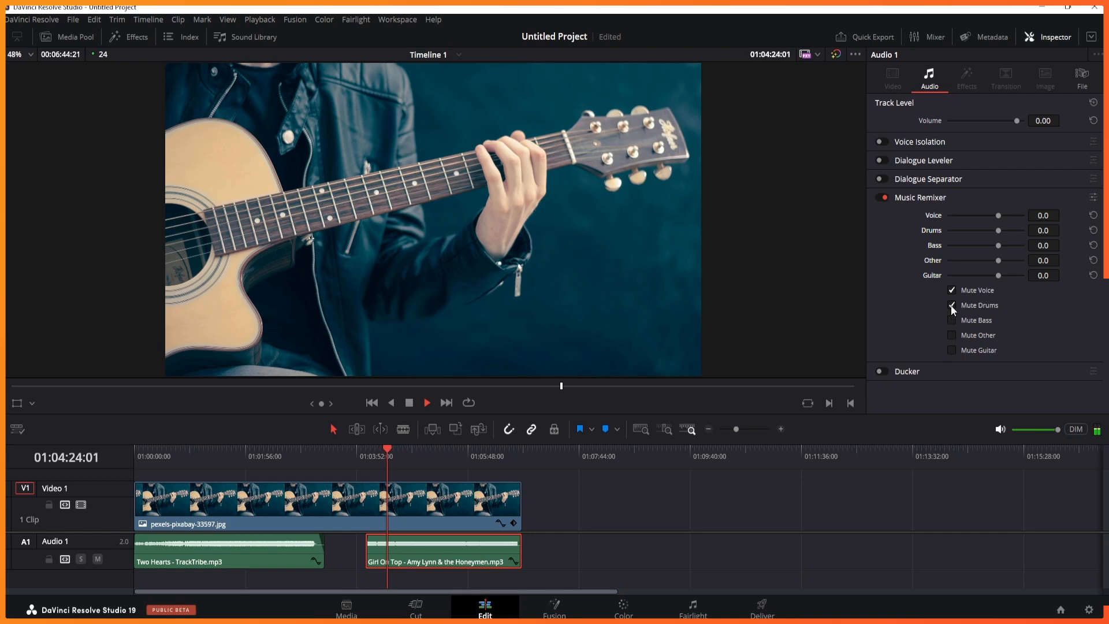
left_click(951, 305)
left_click(953, 291)
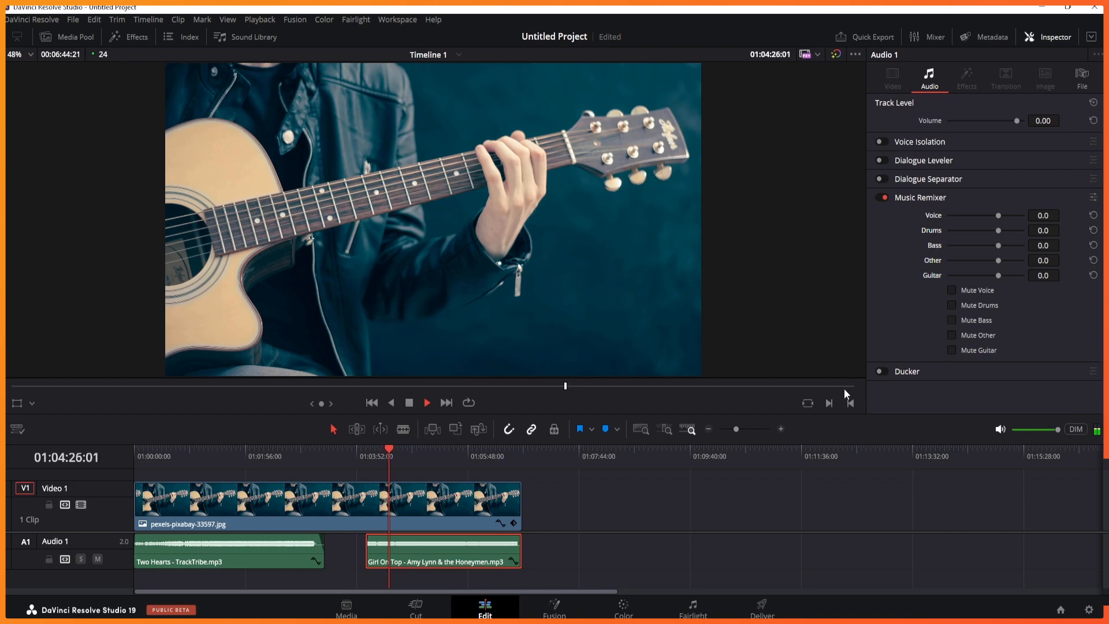
key("space")
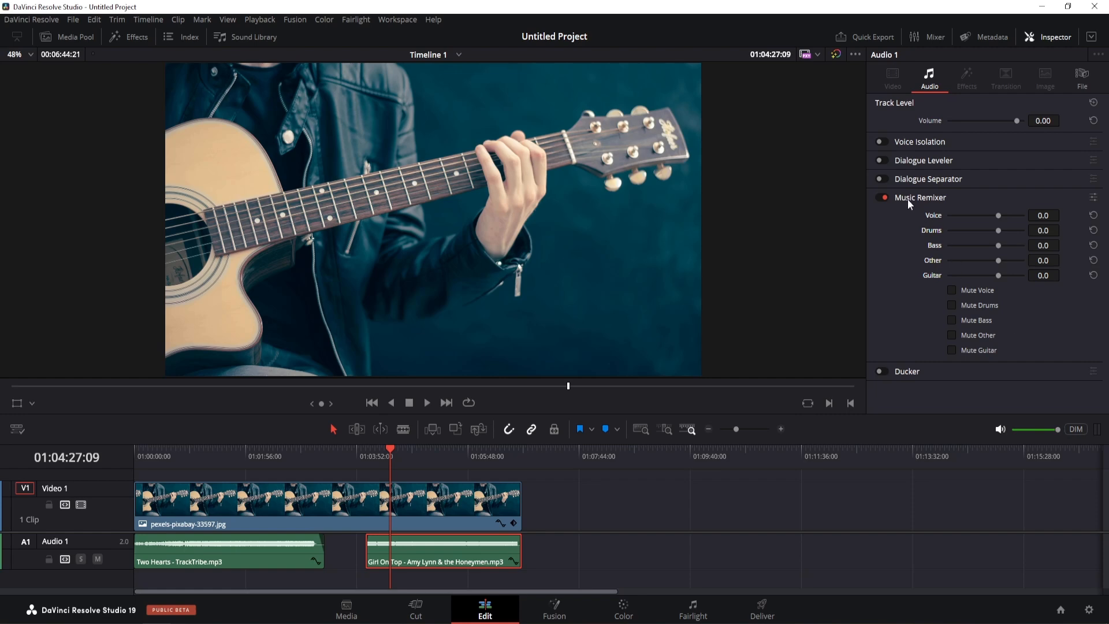
- Open the Music Remixer's separate control window for Audio 1, view its stem knobs and mute buttons, and close it
left_click(1093, 197)
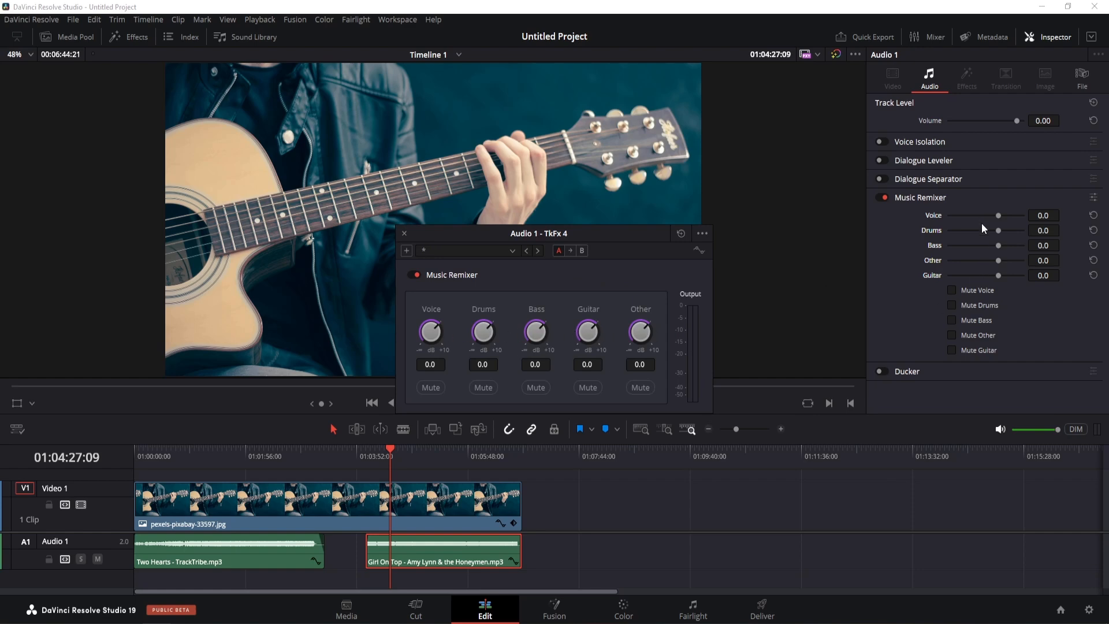
left_click(403, 234)
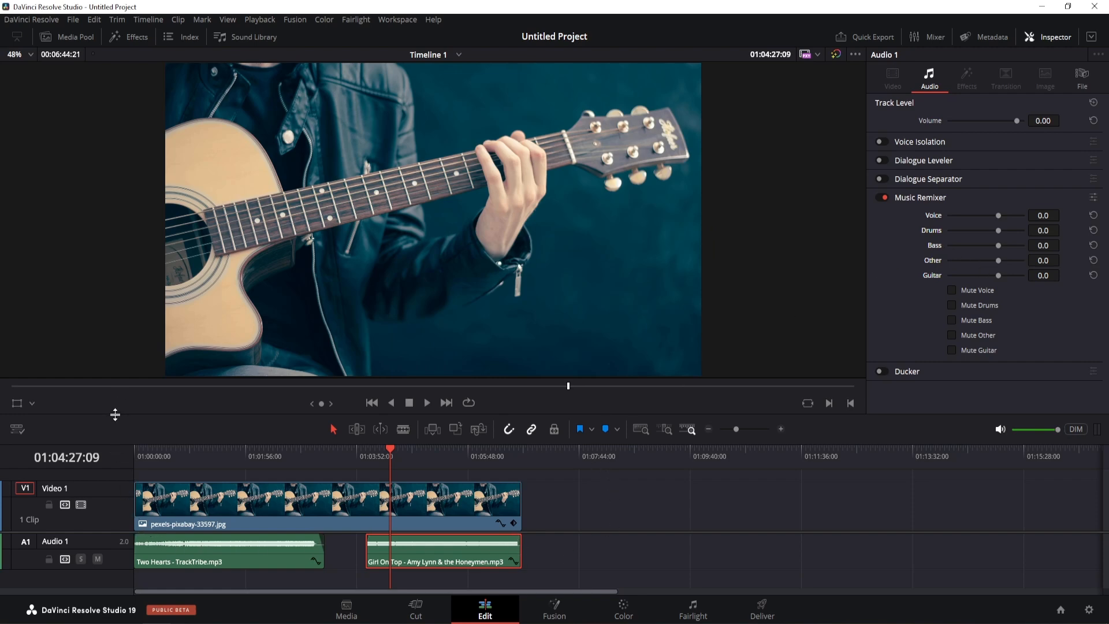
- Enlarge the timeline area and duplicate the Girl On Top clip onto Audio 2 through Audio 5, directly below the original
left_click_drag(115, 414, 120, 238)
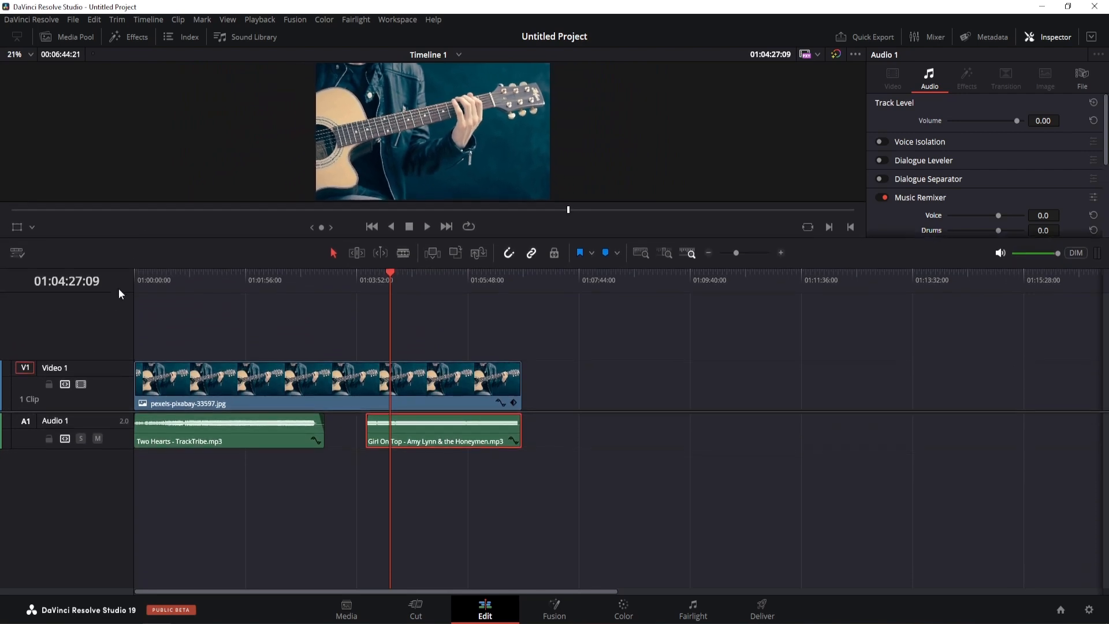
left_click(428, 439)
left_click_drag(428, 438, 438, 573)
- In Music Remixer, mute every stem except voice on Audio 1 and every stem except drums on Audio 2
scroll(937, 143, "down", 5)
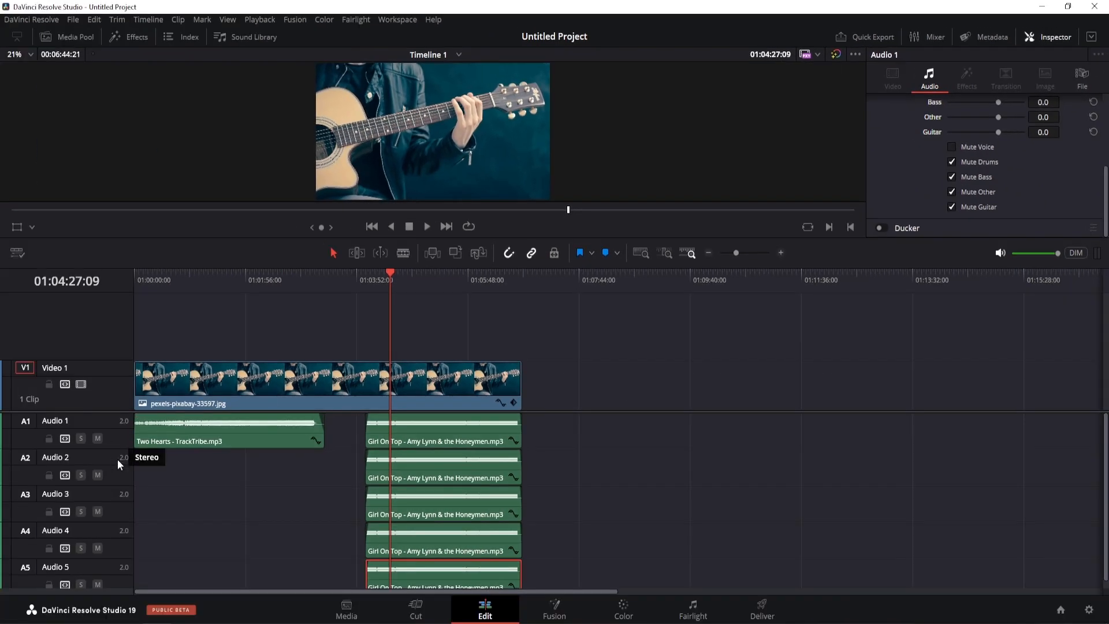
left_click(123, 476)
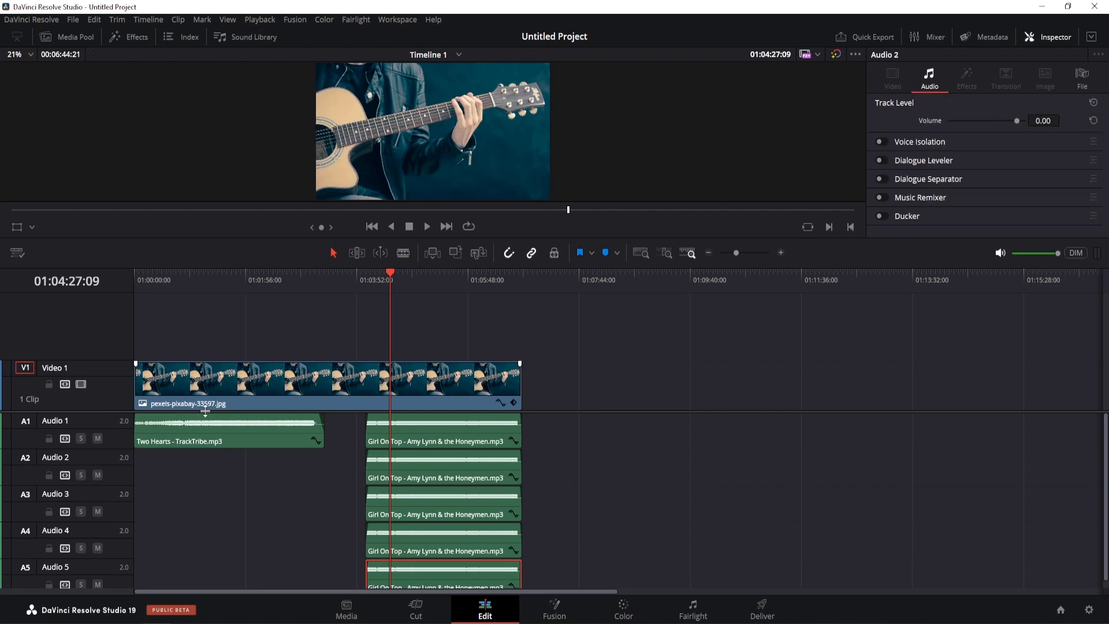
left_click(924, 197)
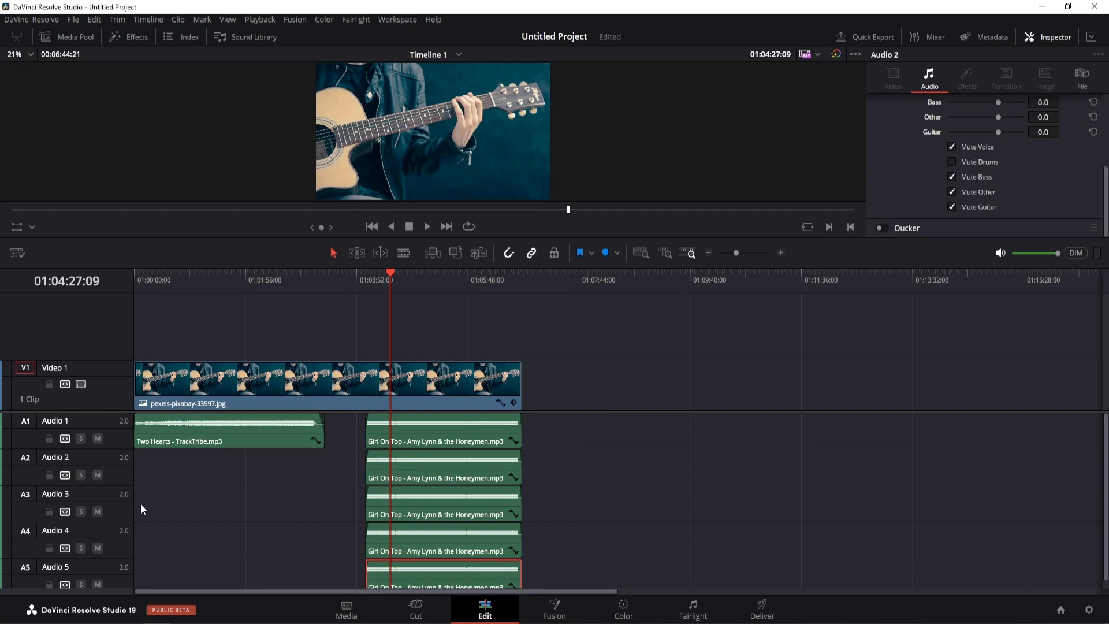
- Enable Music Remixer on Audio 3 and Audio 4, leaving only bass unmuted on Audio 3 and only Other on Audio 4
left_click(118, 514)
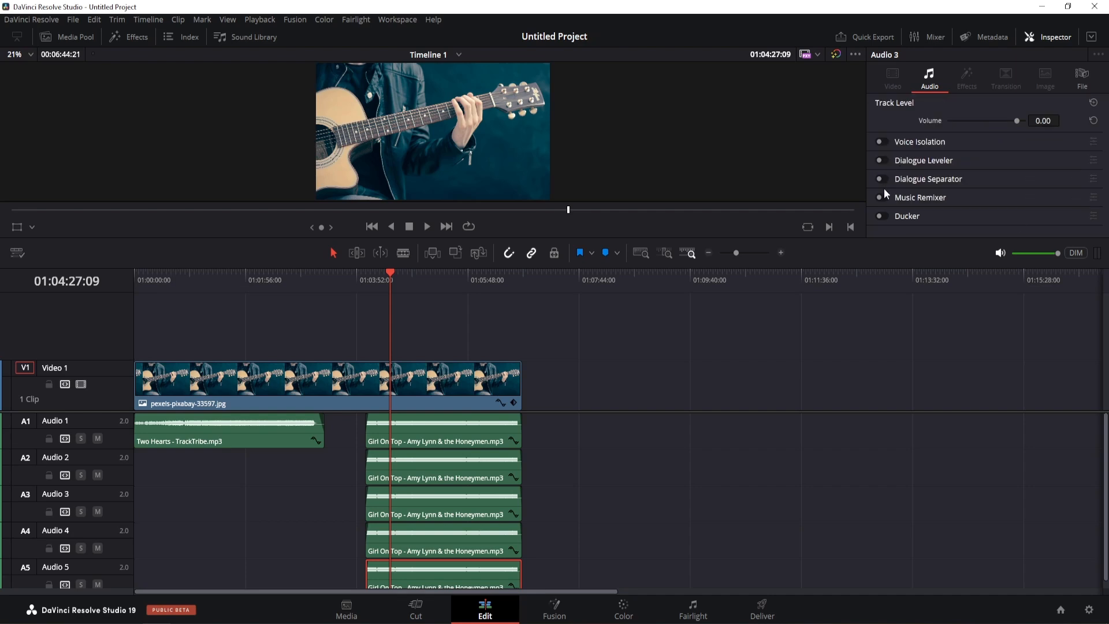
left_click(904, 197)
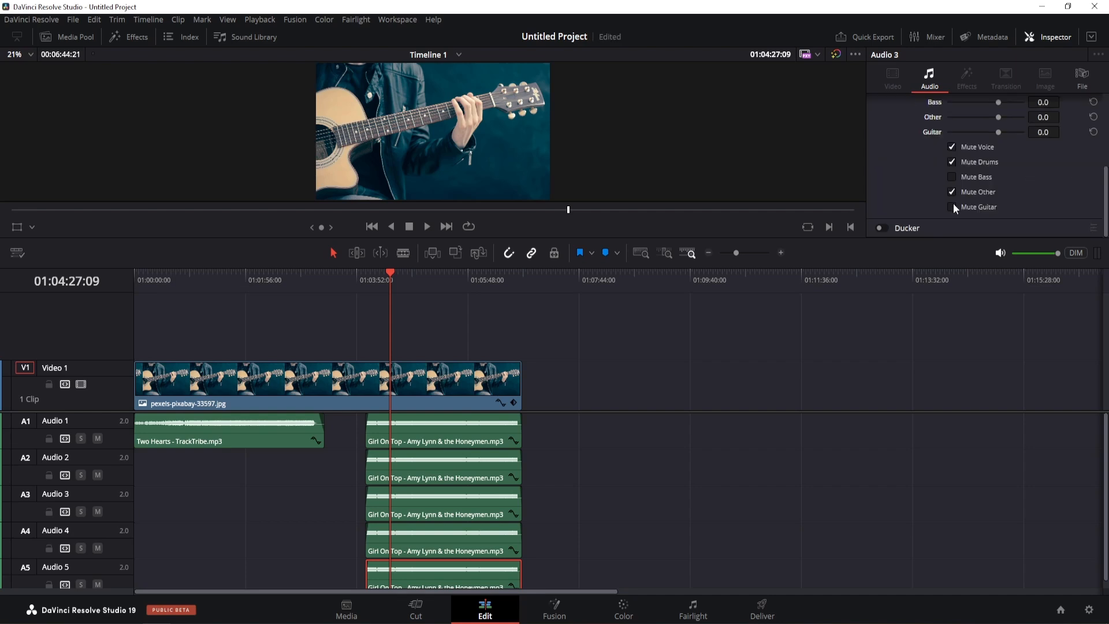
left_click(116, 547)
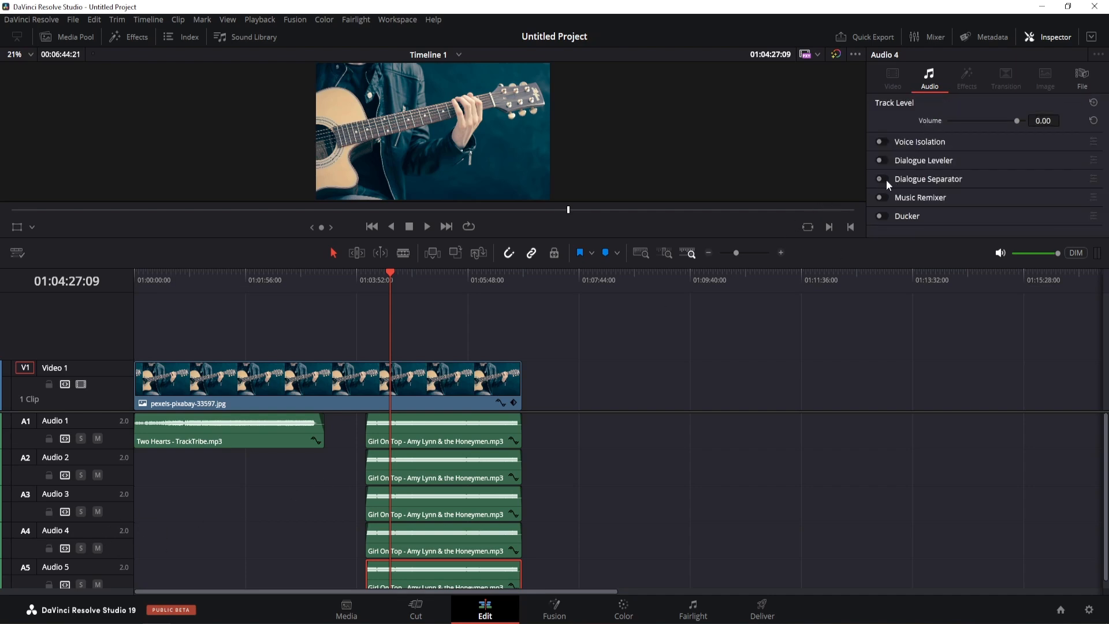
left_click(882, 198)
scroll(936, 201, "down", 3)
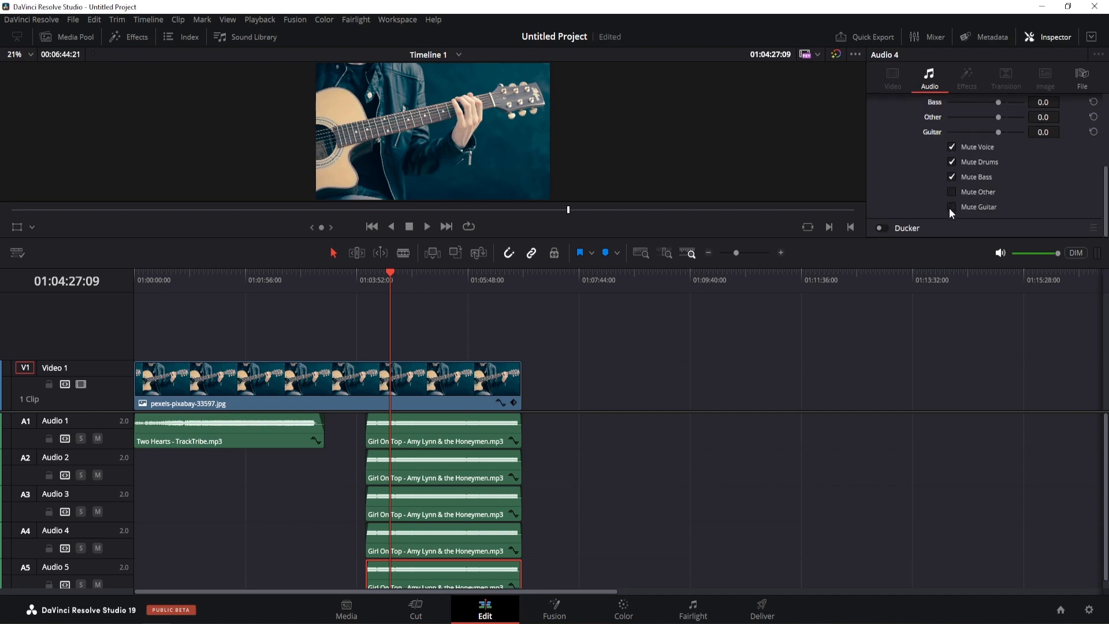
- Enable Music Remixer on Audio 5 and leave only its guitar stem unmuted
scroll(112, 468, "down", 1)
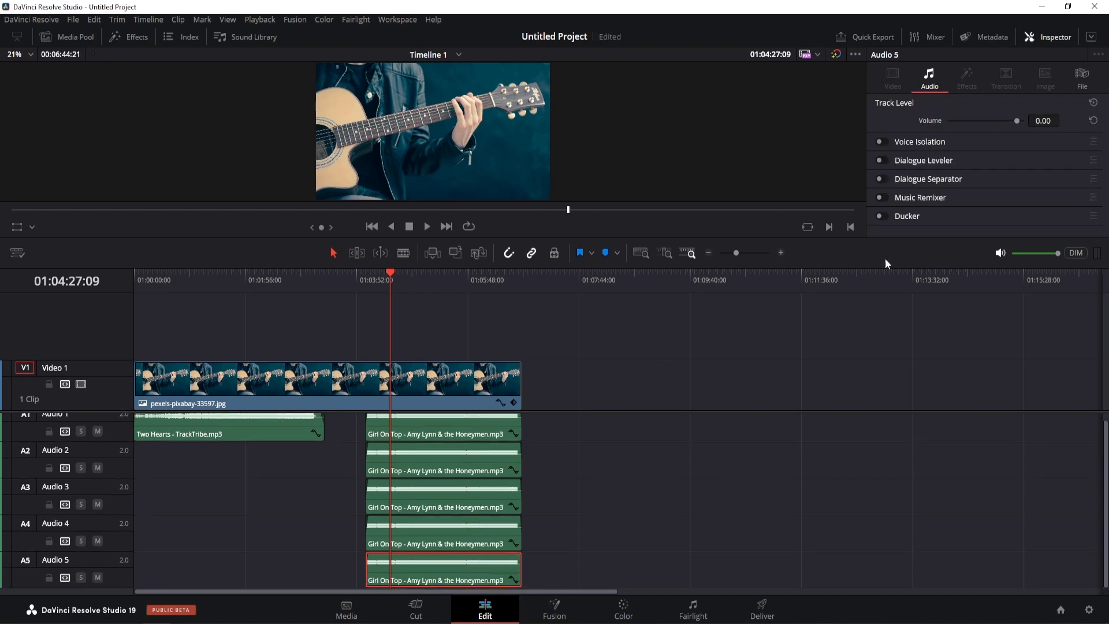
left_click(884, 199)
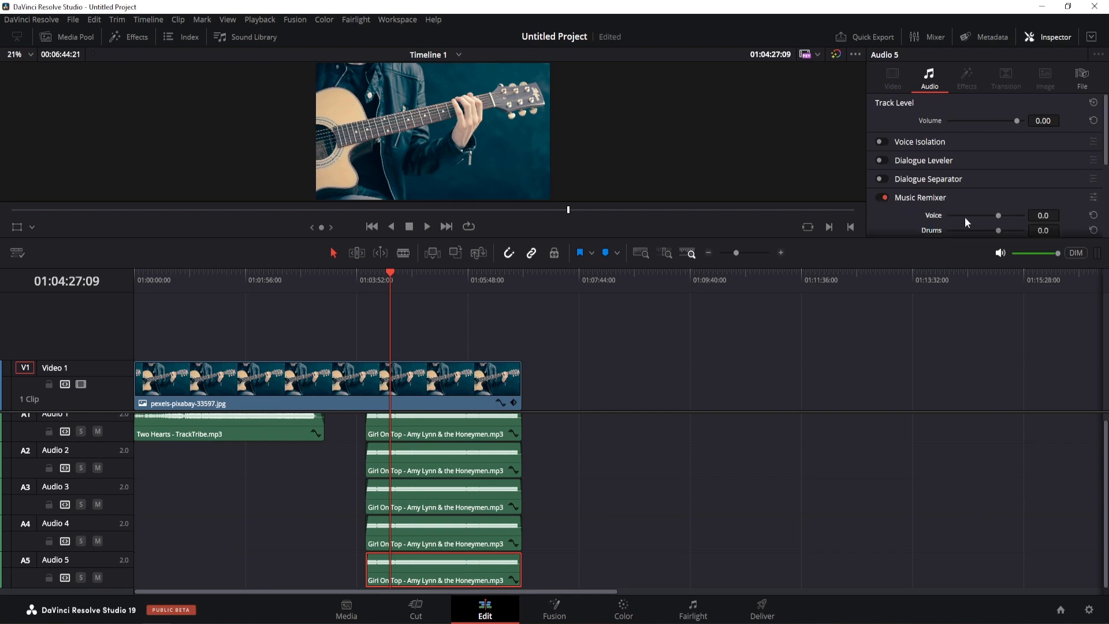
scroll(976, 208, "down", 3)
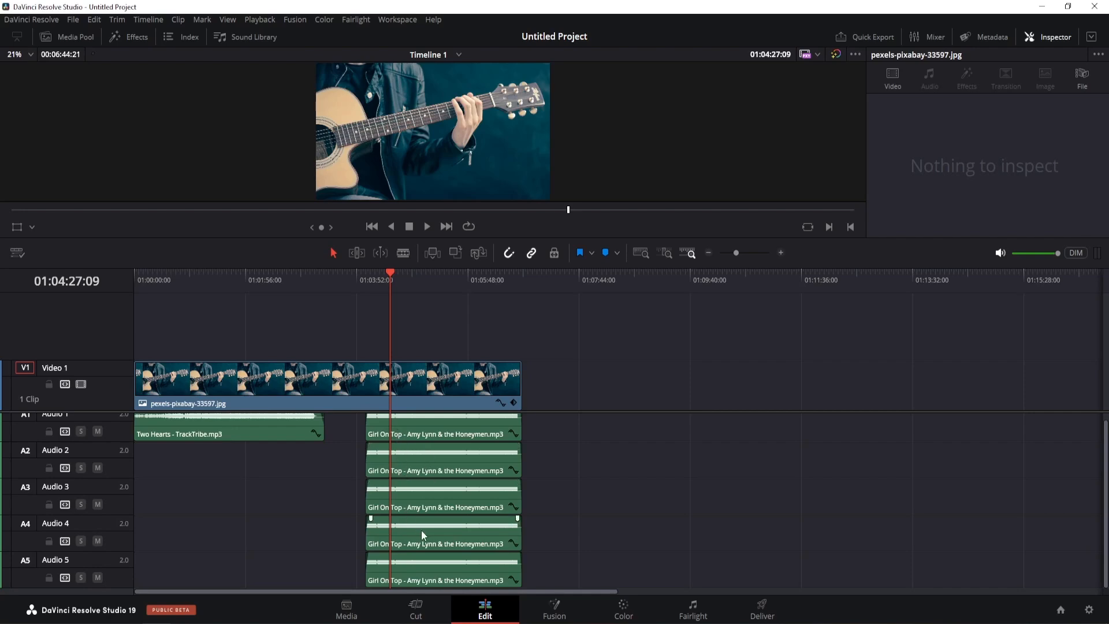
- Resize the track area to fit all five audio tracks and review the Music Remixer mutes on Audio 1
scroll(421, 530, "up", 1)
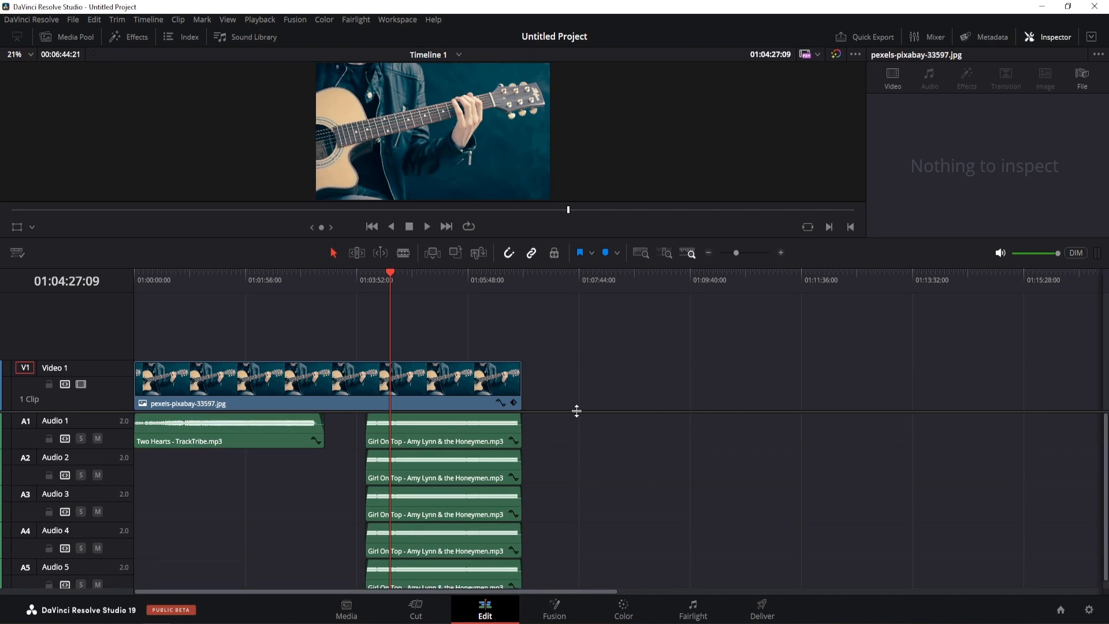
left_click_drag(577, 409, 578, 392)
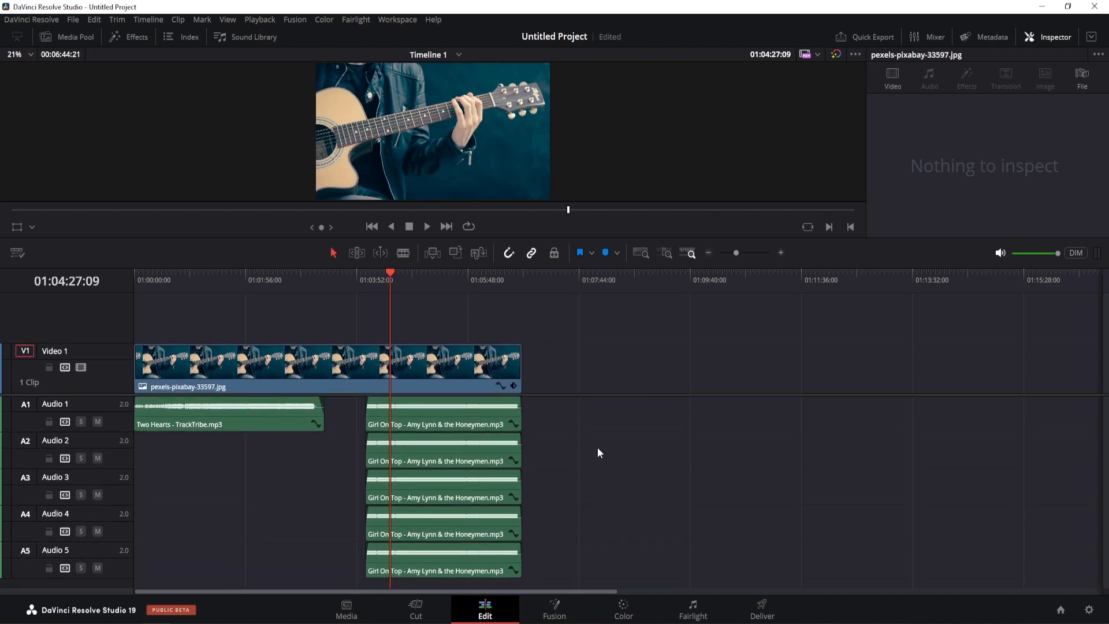
left_click(453, 425)
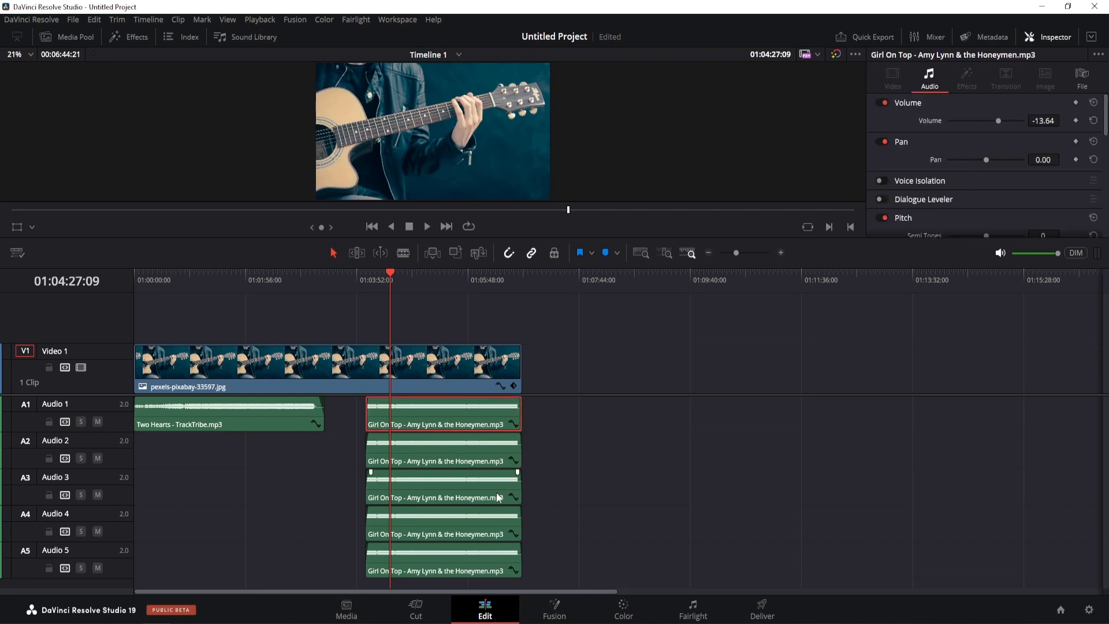
left_click(117, 425)
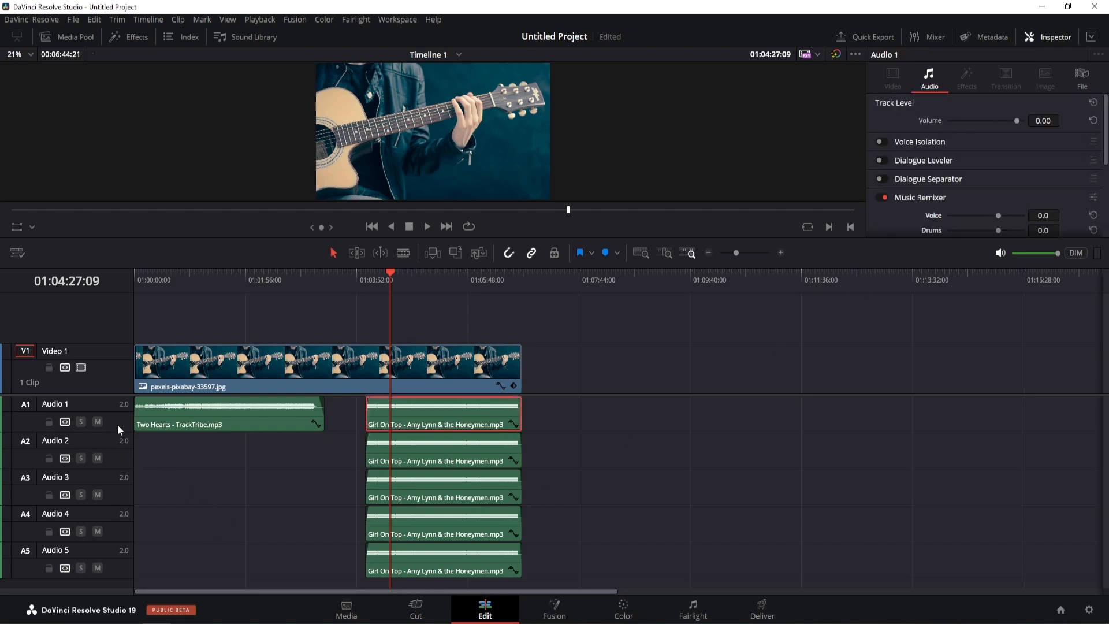
scroll(951, 167, "down", 5)
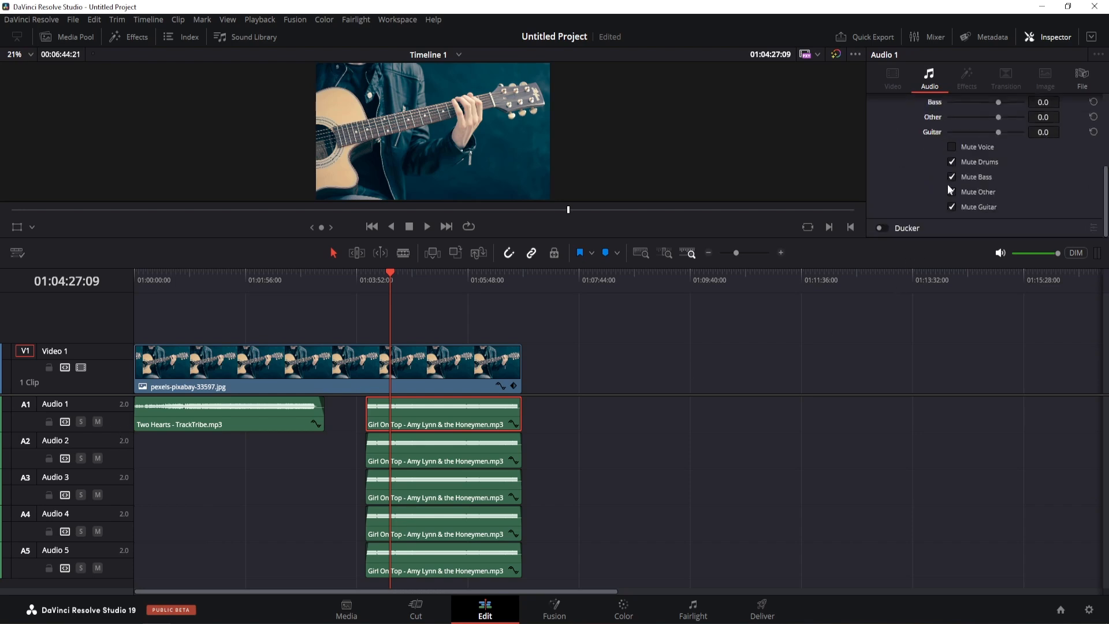
scroll(976, 184, "up", 5)
- Add a volume keyframe at 01:04:11:23 to the Girl On Top clip on Audio 1
left_click(372, 286)
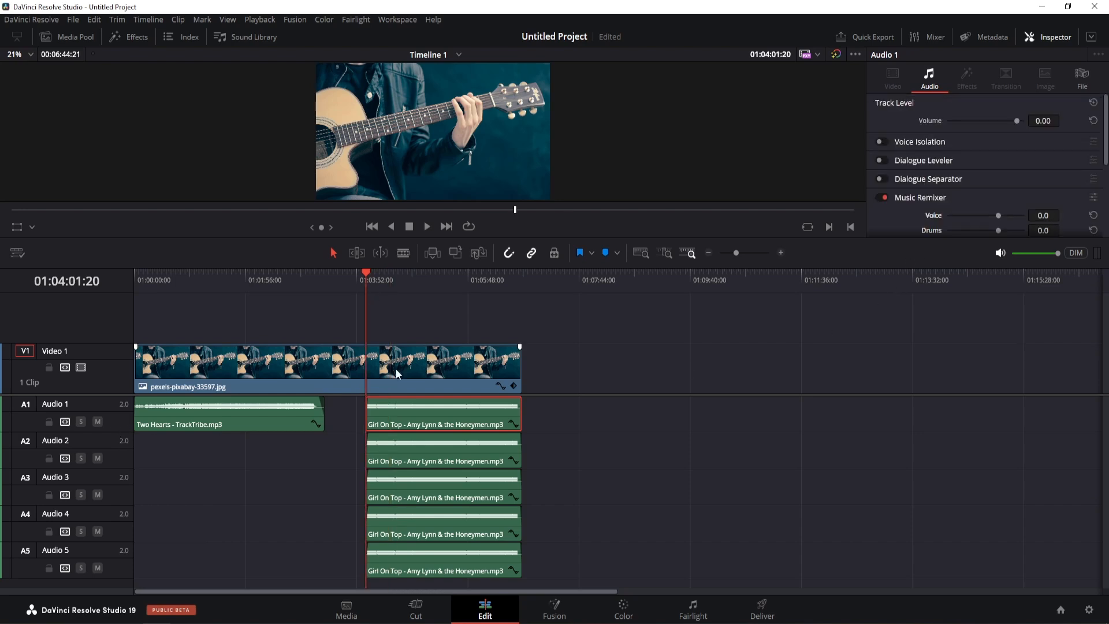
key("ctrl+equal")
key("ctrl+equal")
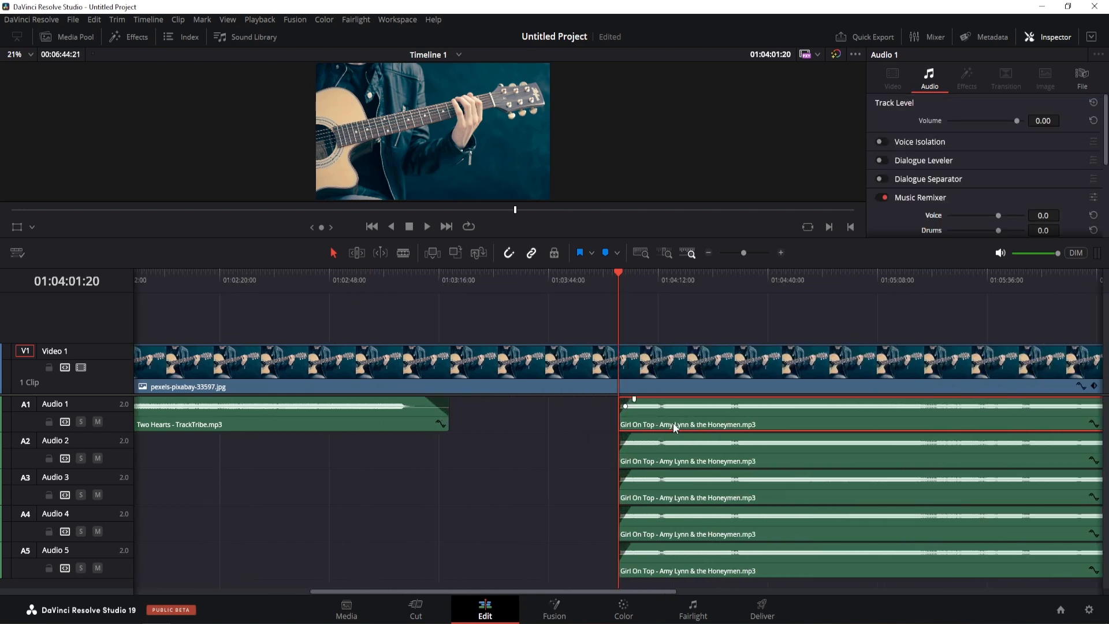
left_click(657, 282)
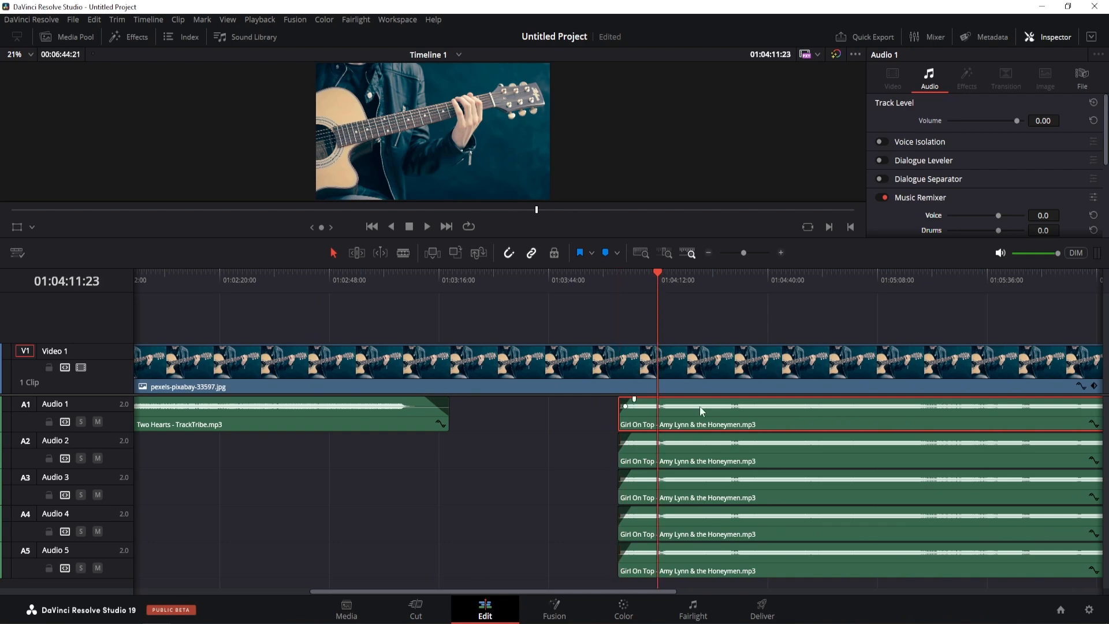
left_click(685, 424)
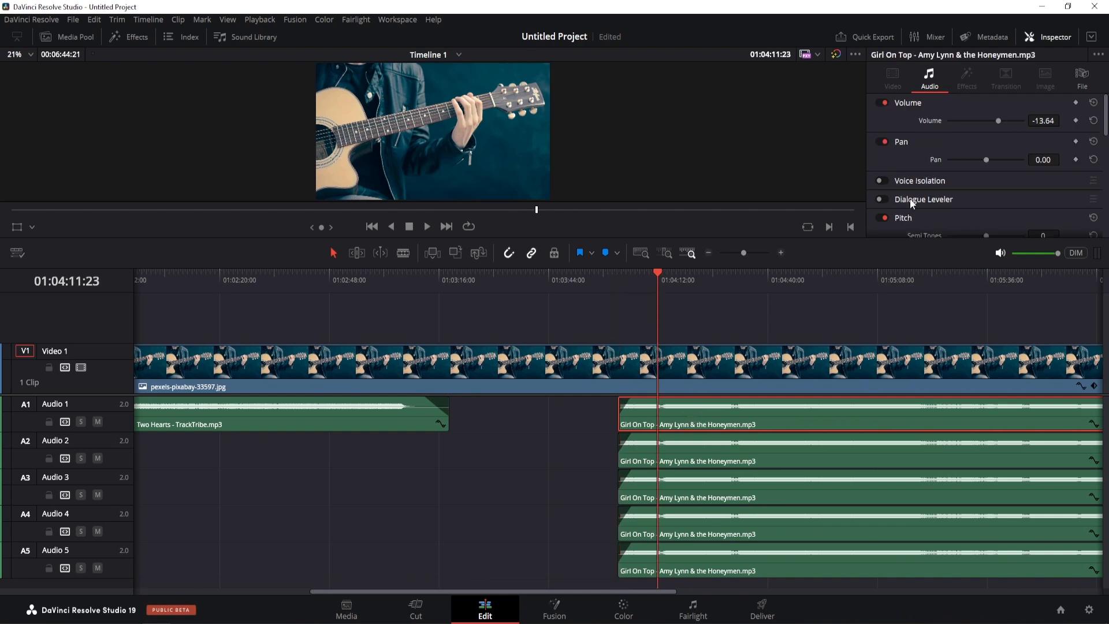
left_click(1076, 120)
- Add more volume keyframes to the Audio 1 clip, including 01:04:10:04 and 01:04:21:17, and lower the volume between the inner ones to about -85
left_click(688, 282)
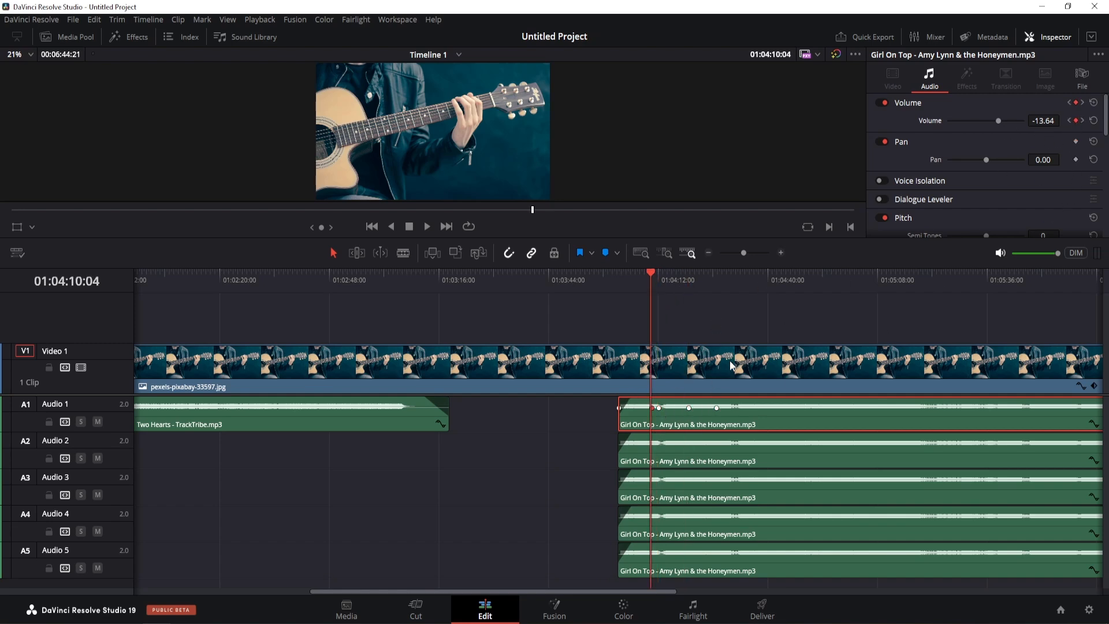
left_click_drag(694, 280, 697, 281)
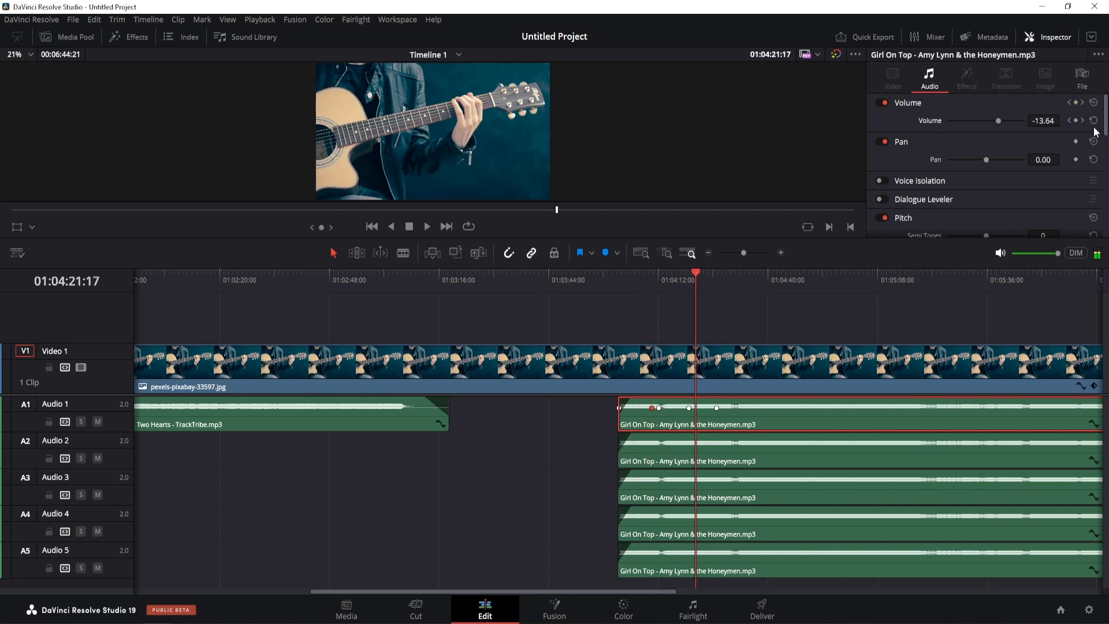
left_click(1076, 120)
left_click_drag(669, 407, 668, 415)
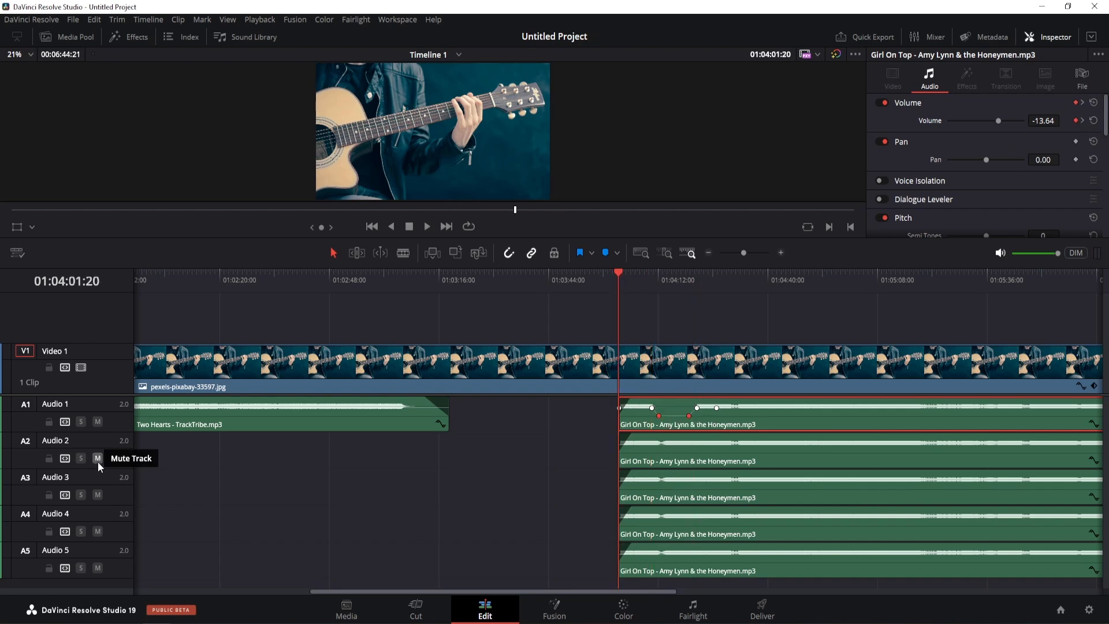
- Mute tracks Audio 2 through Audio 5 and play the Audio 1 clip from its start into the volume dip, then stop
left_click(97, 458)
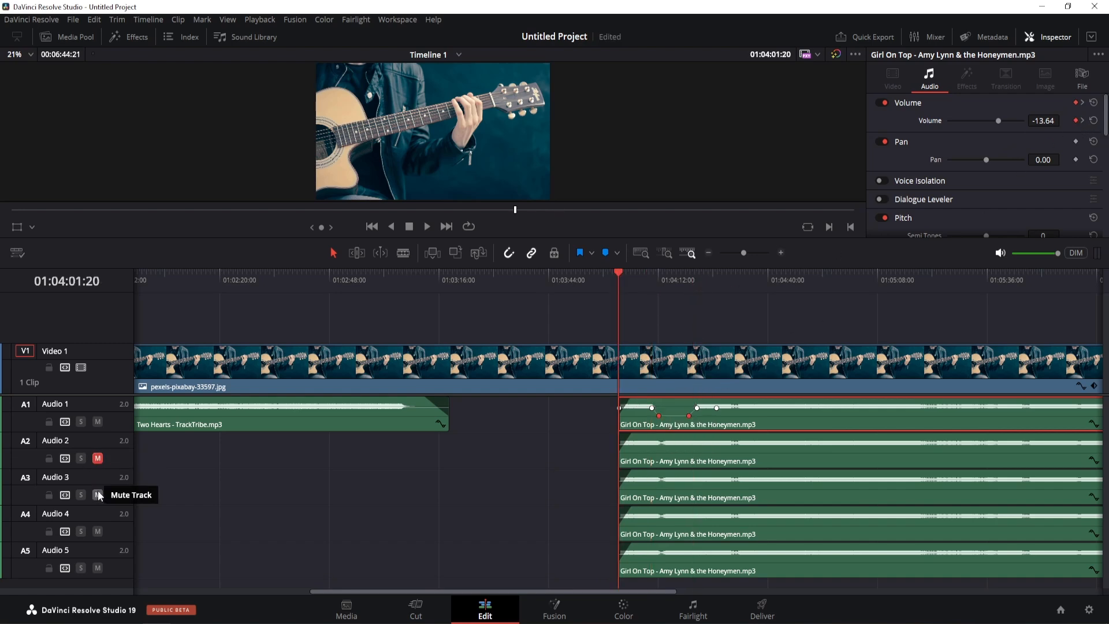
left_click(97, 494)
left_click(97, 531)
left_click(98, 568)
key("space")
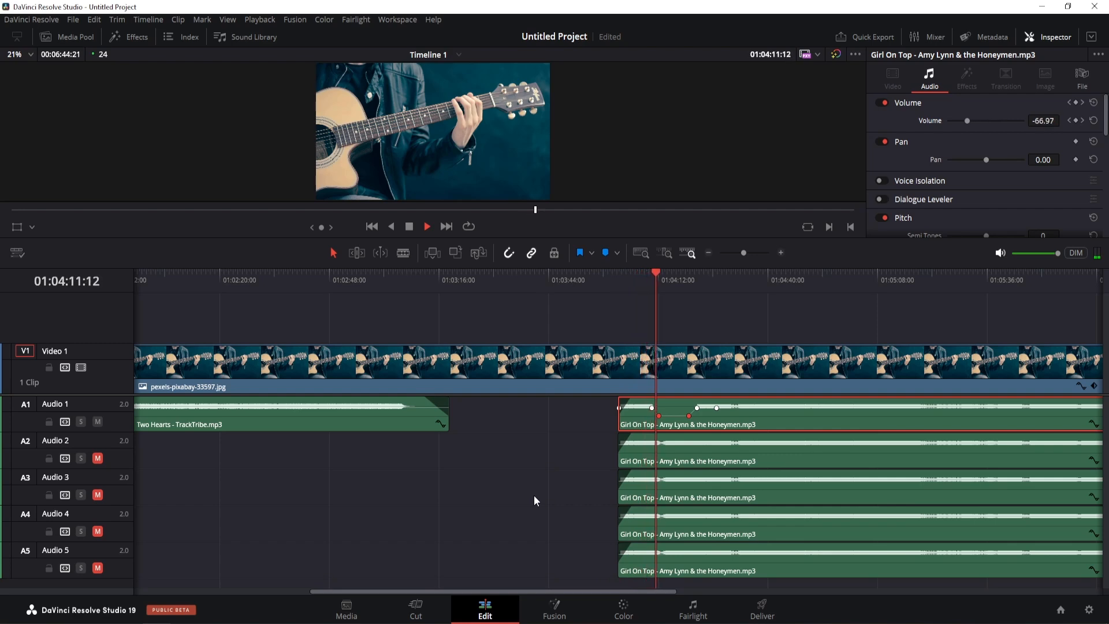
key("space")
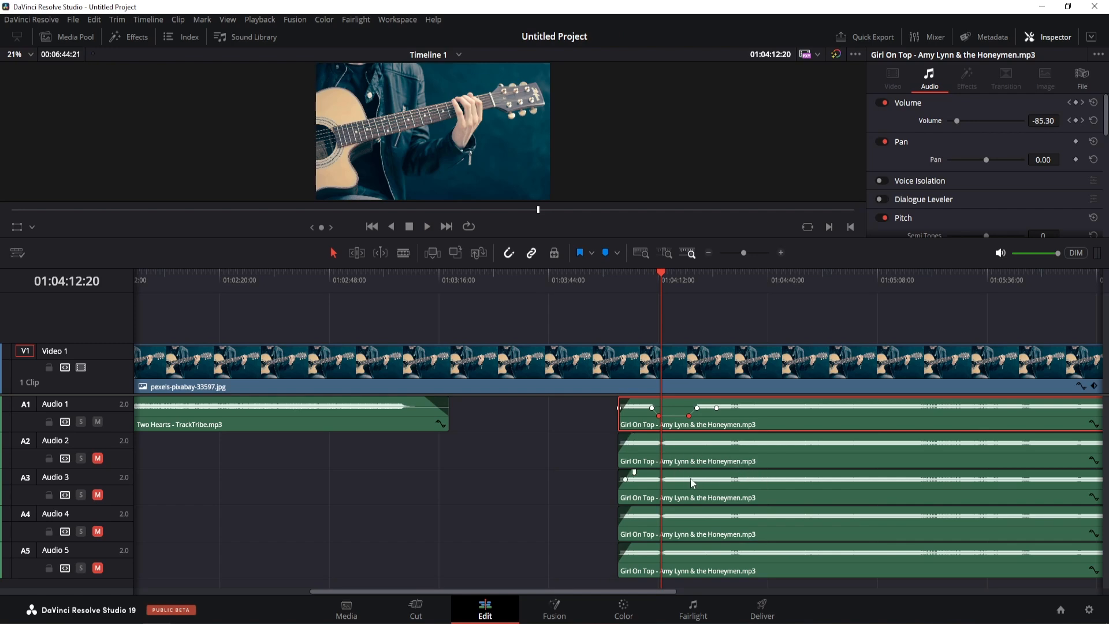
- Unmute Audio 2 and trim the start of its Girl On Top clip to begin just before the volume dip on Audio 1
left_click_drag(571, 511, 435, 513)
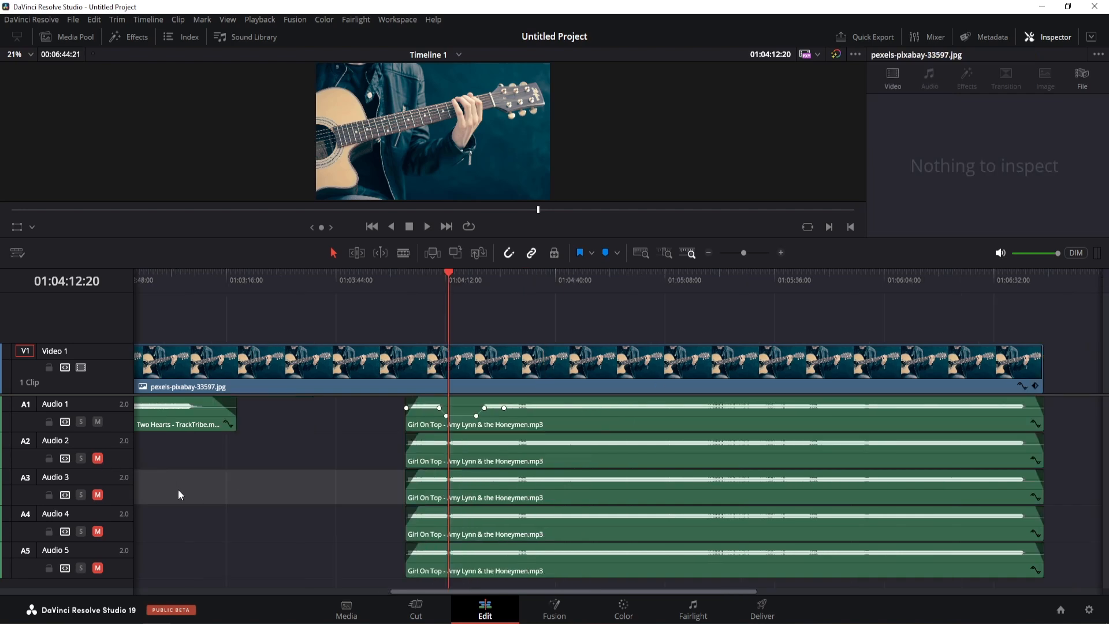
left_click(97, 460)
left_click(98, 460)
left_click(434, 459)
left_click_drag(411, 453, 440, 454)
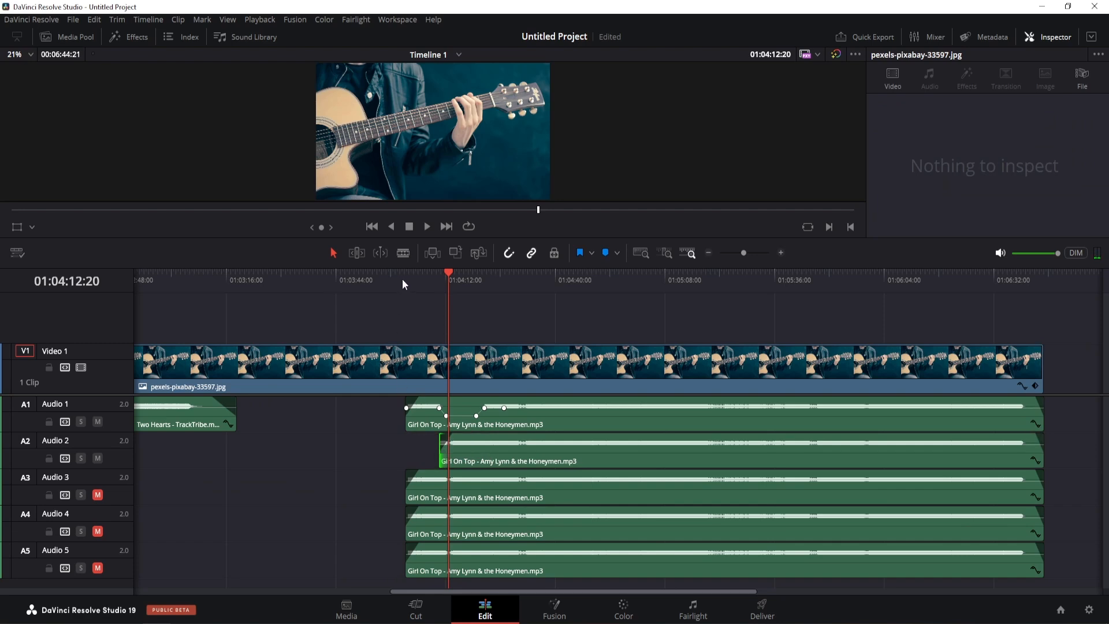
- Trim the clip starts on Audio 1, 3, 4 and 5 to stagger the stems, and play from 01:04:07:21 with all tracks unmuted
left_click(421, 489)
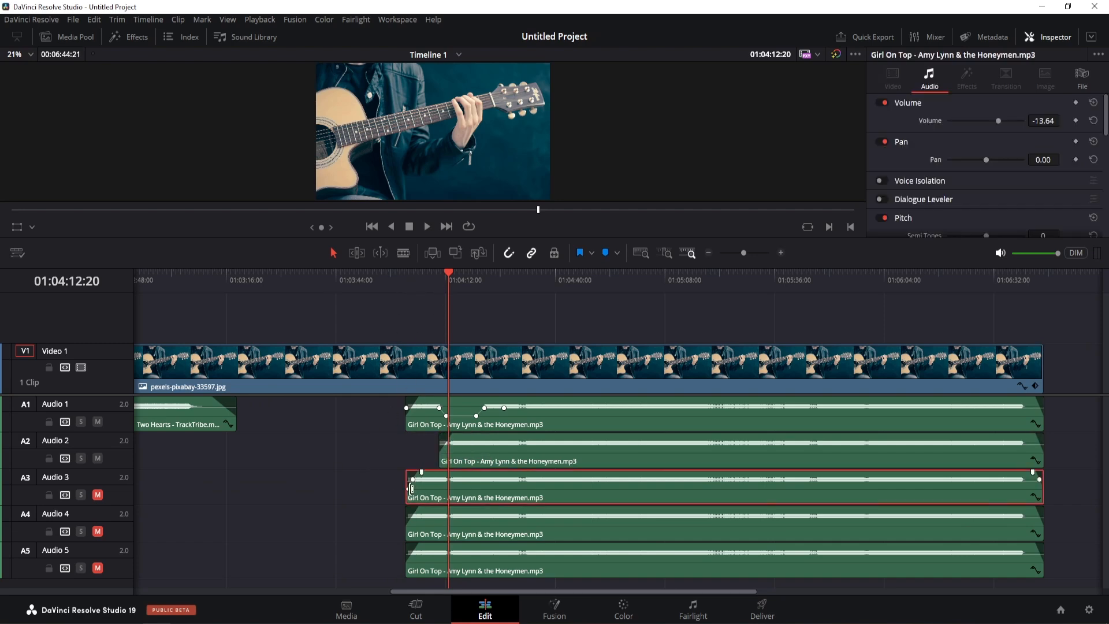
left_click_drag(408, 489, 440, 489)
left_click_drag(409, 525, 470, 525)
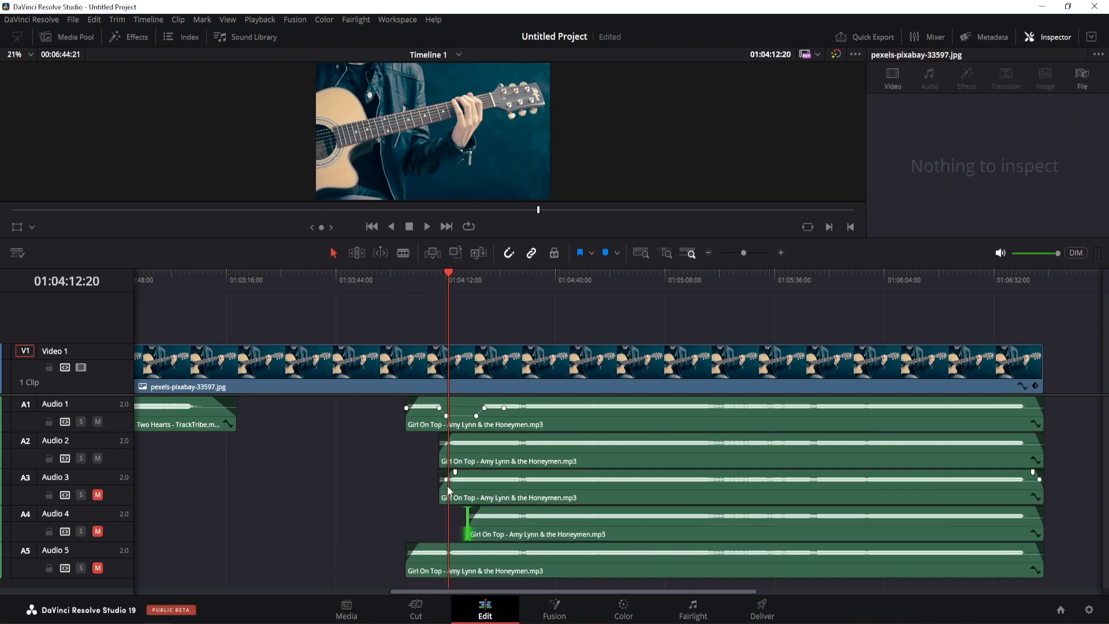
left_click_drag(442, 492, 482, 491)
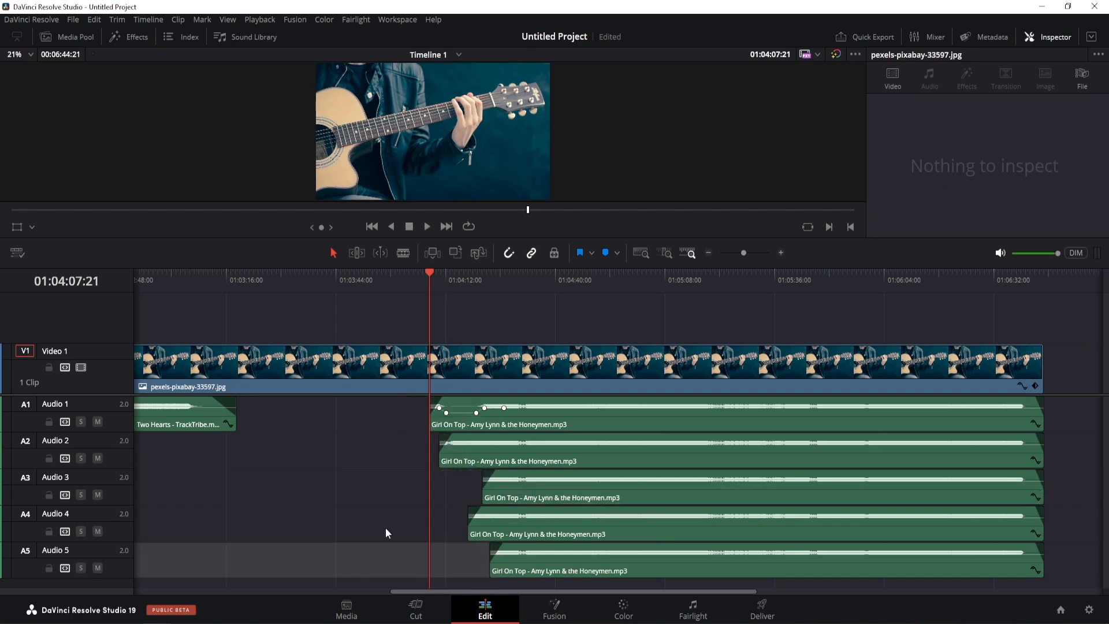
key("space")
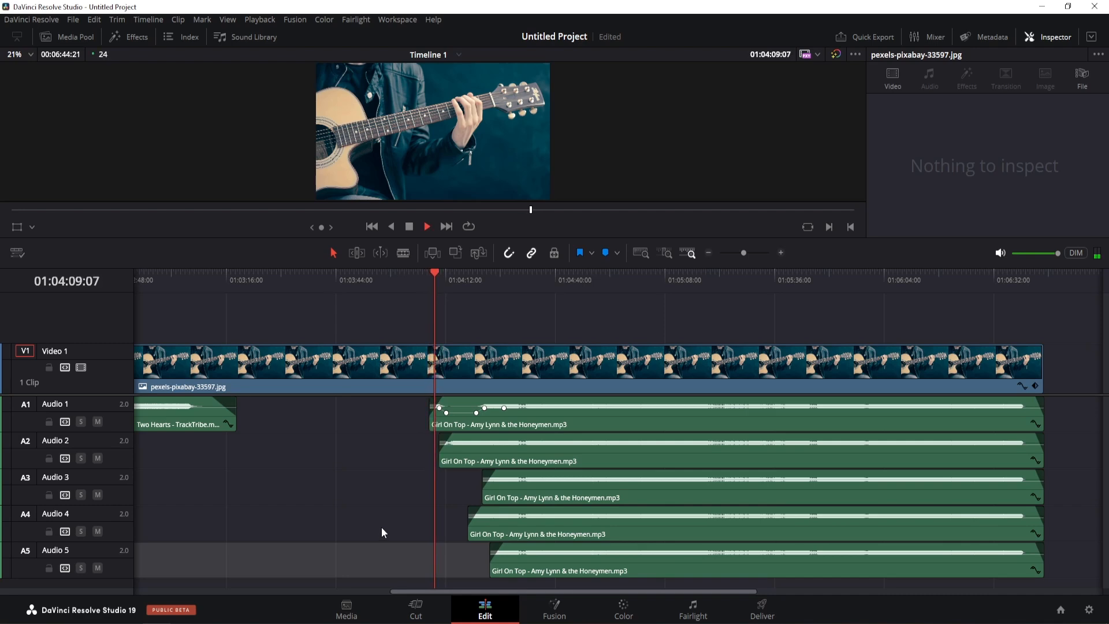